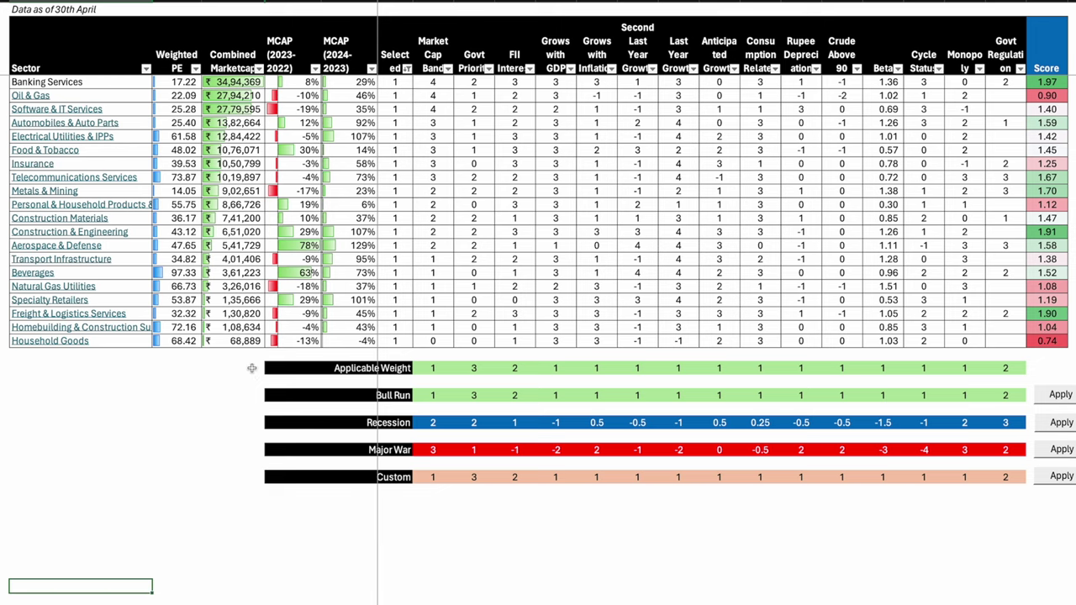
Step: Filter the sector table's Selected column to show only sectors marked 1, hiding blanks
{"action": "left_click_drag", "start_coordinate": [107, 17], "coordinate": [367, 341]}
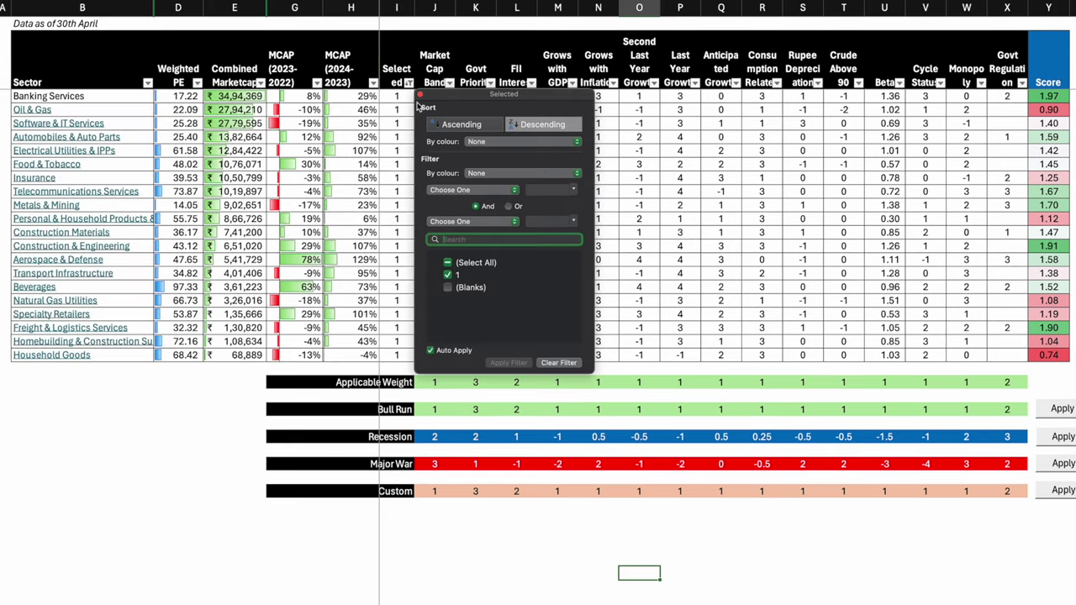
{"action": "left_click", "coordinate": [408, 68]}
{"action": "left_click", "coordinate": [448, 288]}
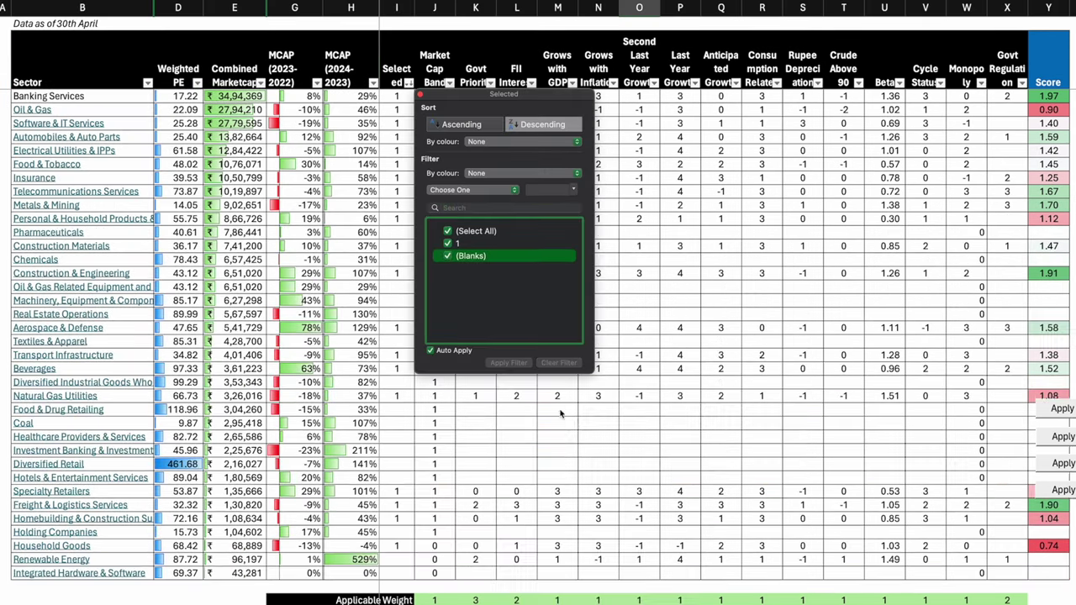
{"action": "left_click", "coordinate": [4, 388]}
{"action": "left_click_drag", "start_coordinate": [84, 96], "coordinate": [135, 572]}
{"action": "left_click", "coordinate": [282, 461]}
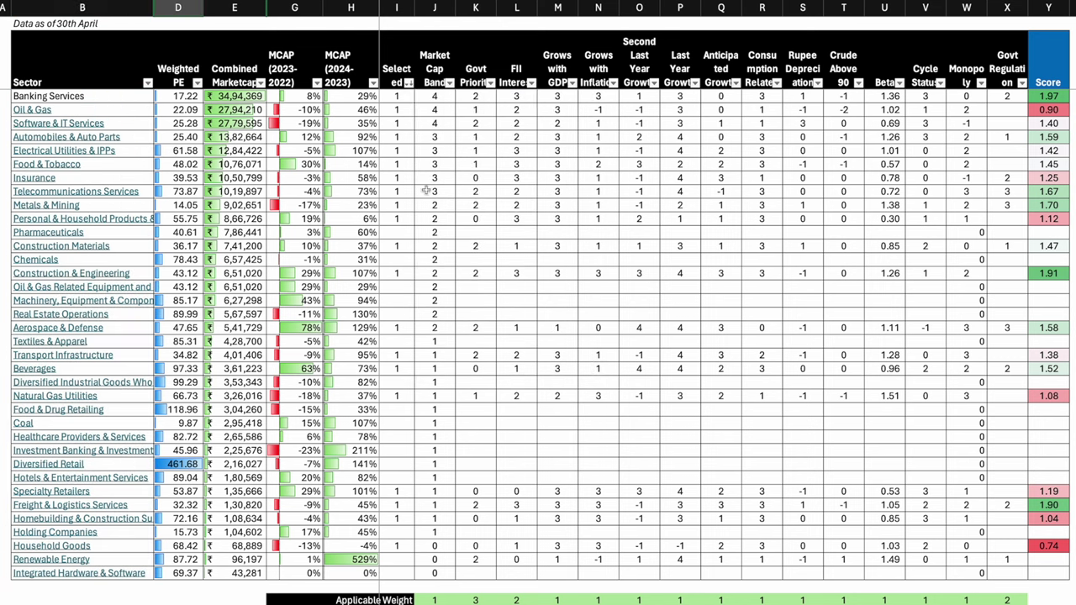
{"action": "left_click", "coordinate": [409, 82]}
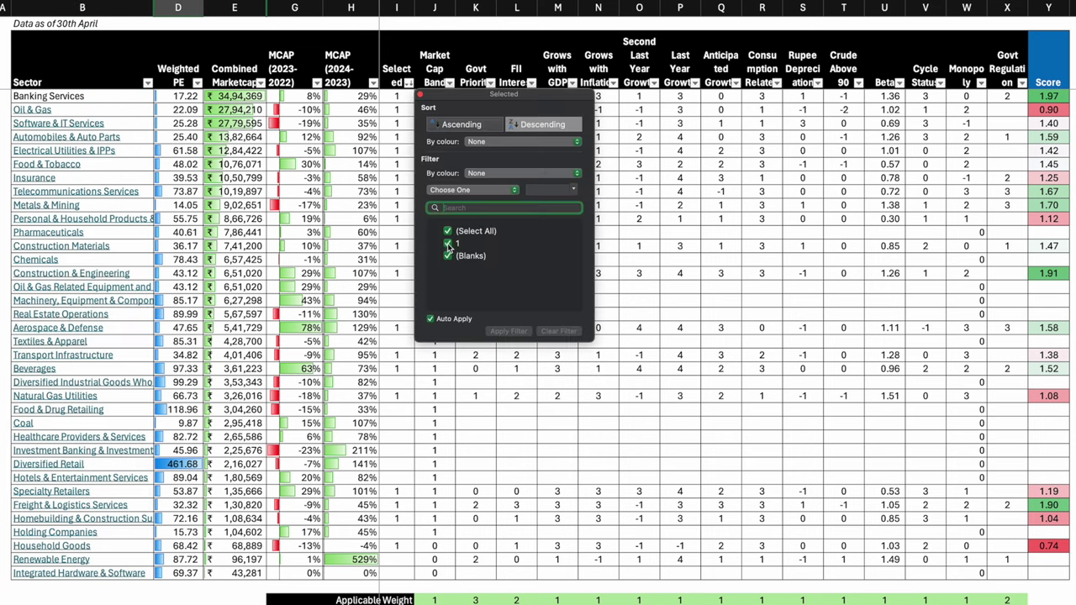
{"action": "left_click", "coordinate": [448, 243]}
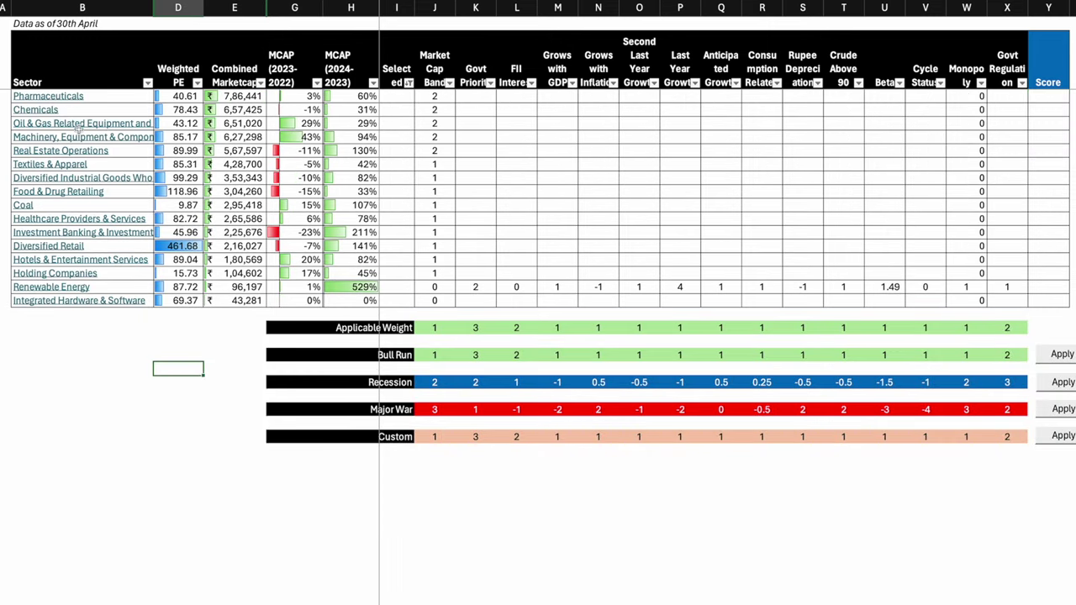
{"action": "left_click", "coordinate": [408, 82]}
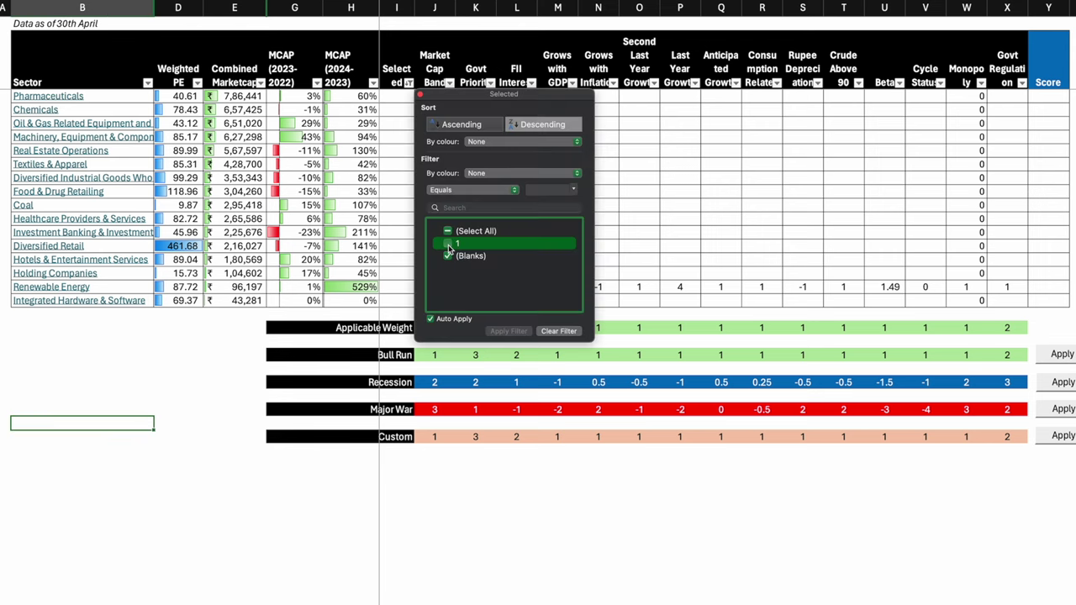
{"action": "left_click", "coordinate": [448, 245]}
{"action": "left_click", "coordinate": [448, 257]}
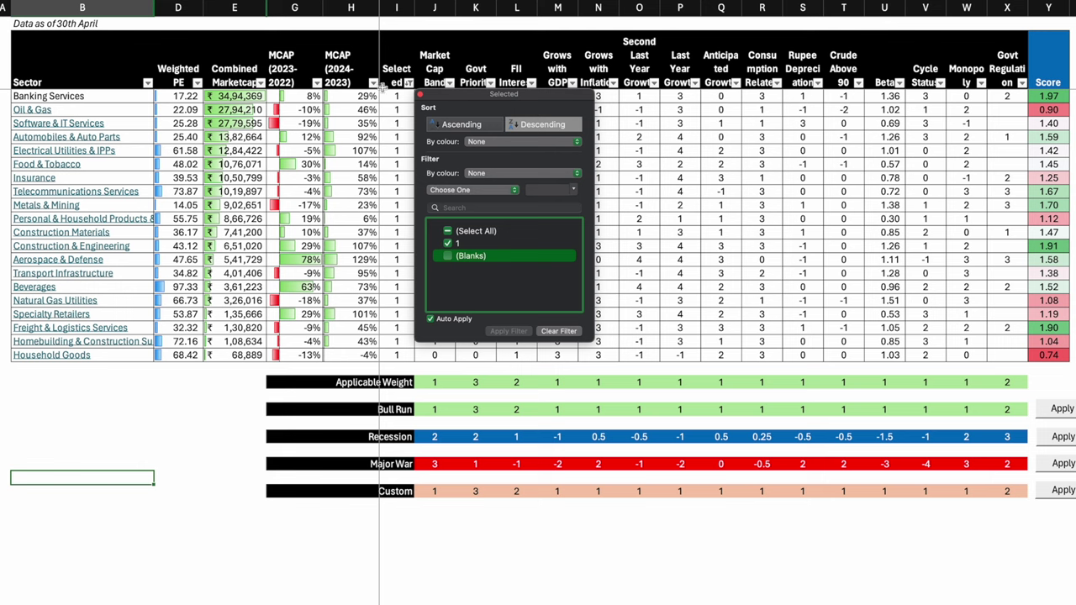
{"action": "left_click", "coordinate": [516, 573]}
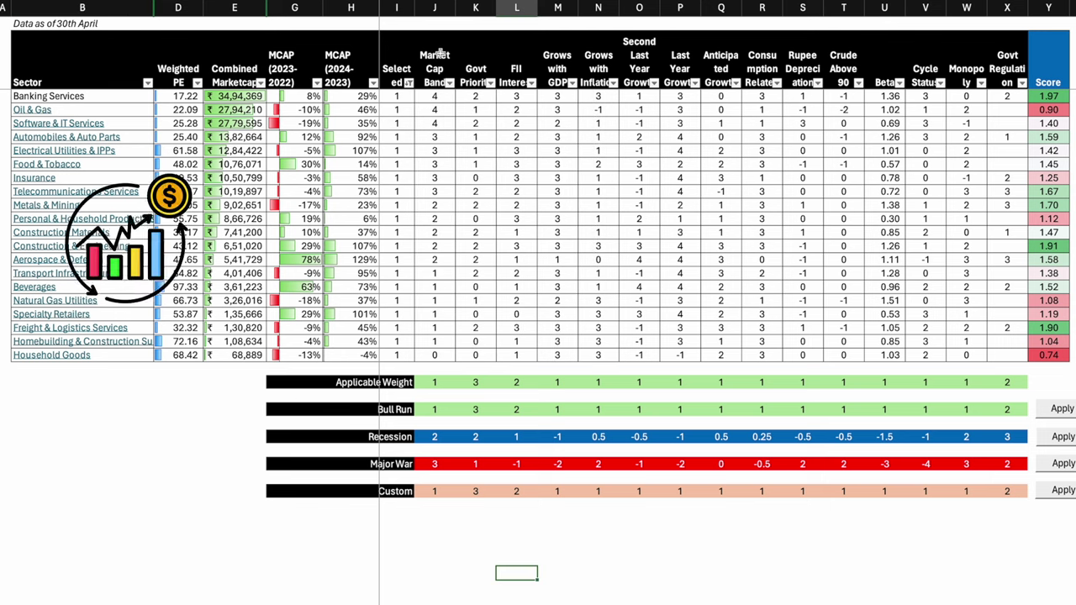
Step: Review the Market Cap Band 4 to 1 scores and the Govt Priority column
{"action": "left_click_drag", "start_coordinate": [434, 96], "coordinate": [434, 123]}
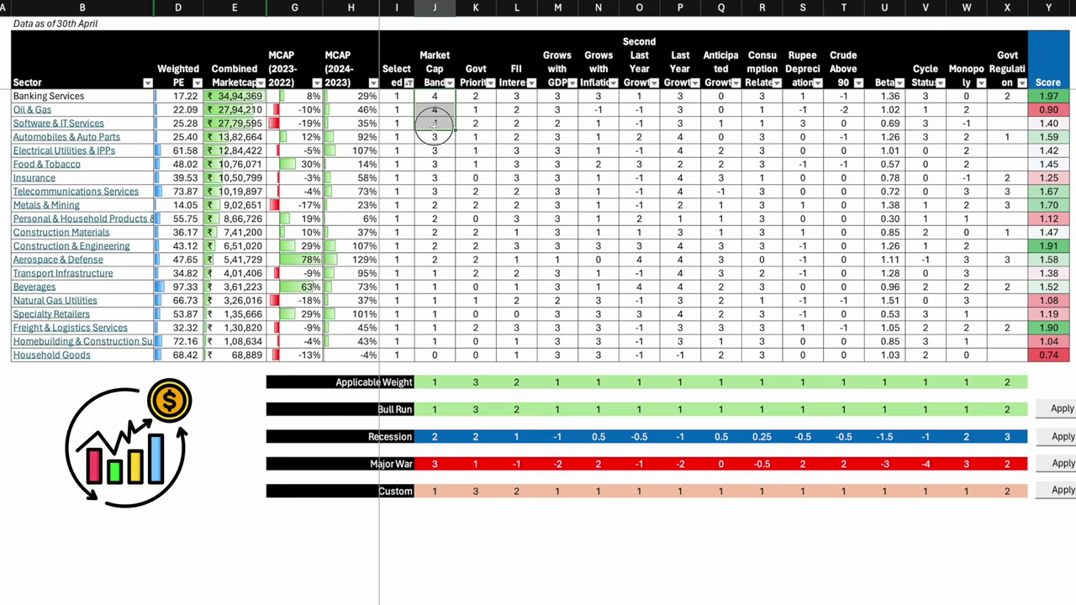
{"action": "left_click_drag", "start_coordinate": [224, 96], "coordinate": [238, 113]}
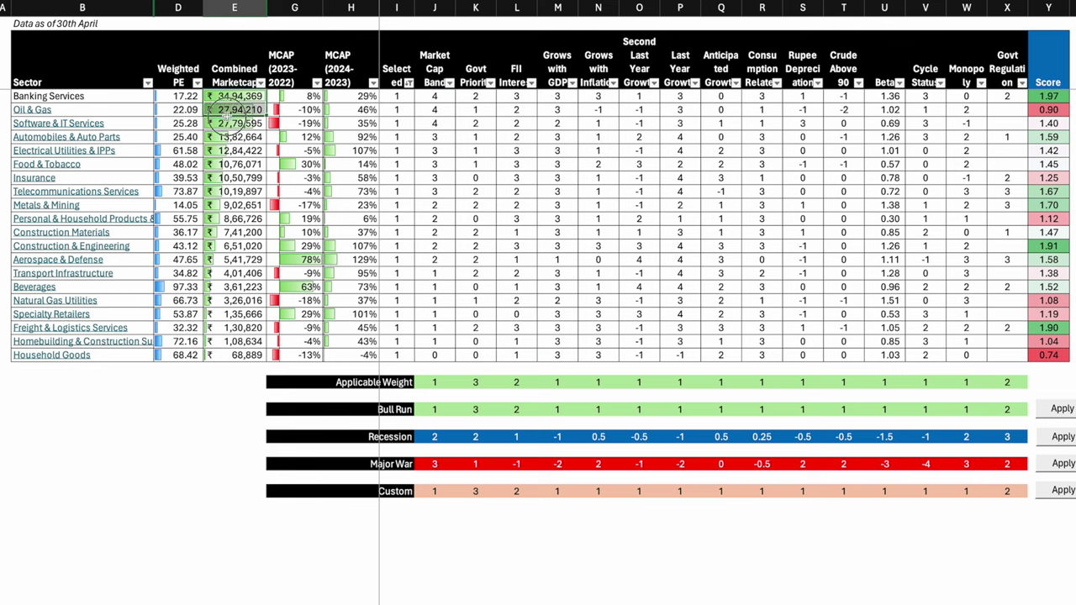
{"action": "left_click_drag", "start_coordinate": [434, 136], "coordinate": [435, 186]}
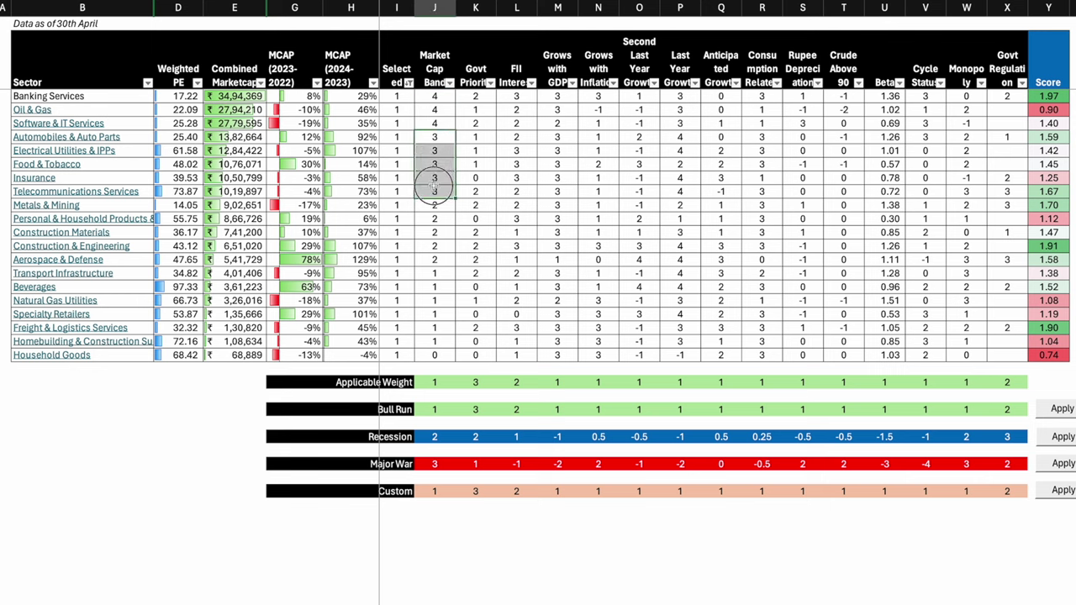
{"action": "left_click_drag", "start_coordinate": [435, 205], "coordinate": [437, 257]}
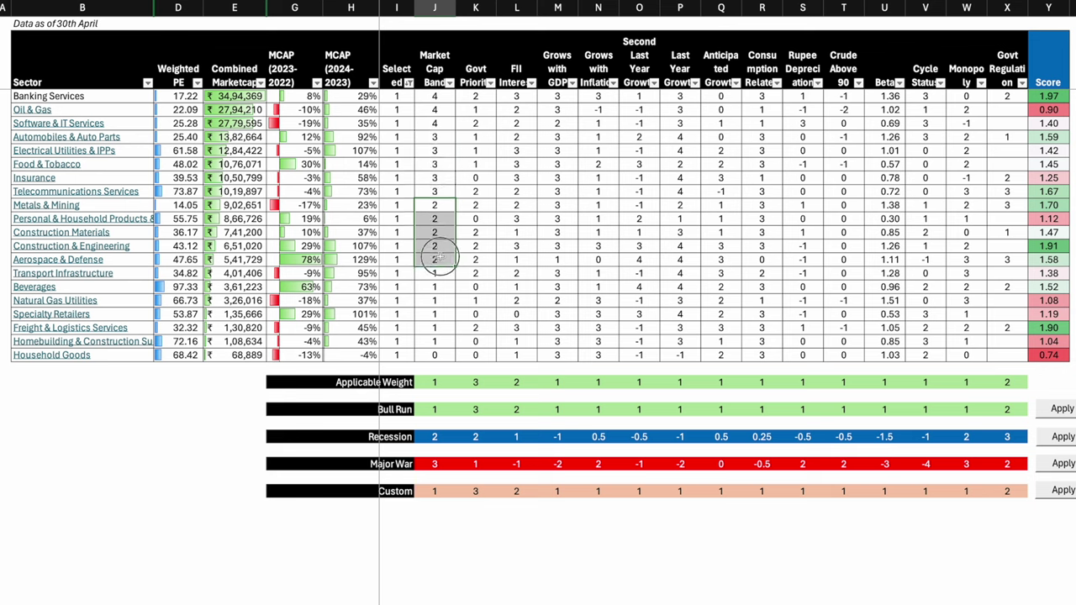
{"action": "left_click_drag", "start_coordinate": [435, 273], "coordinate": [437, 340]}
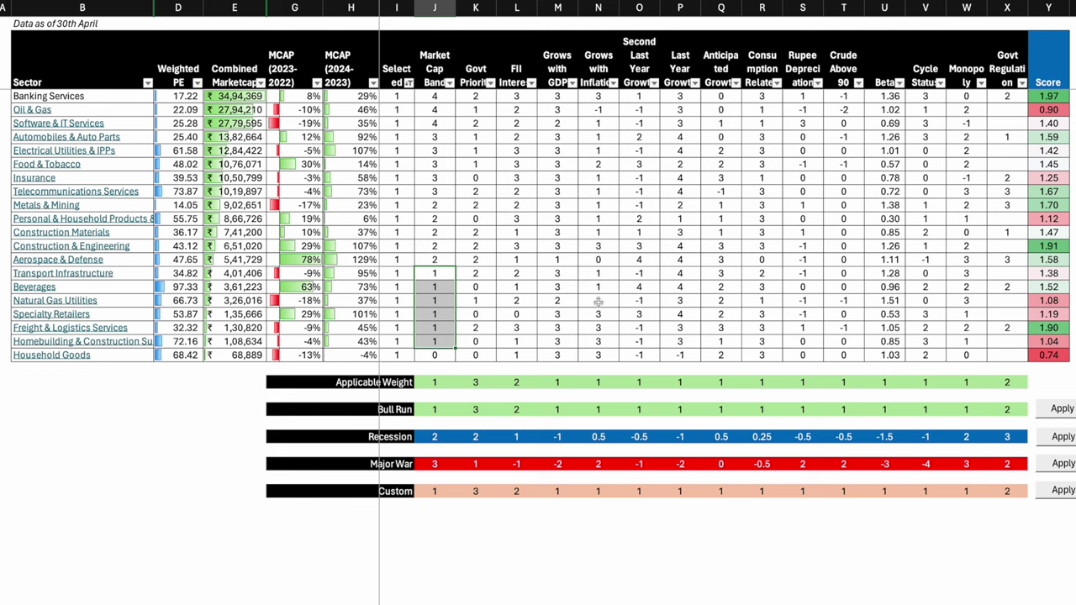
{"action": "left_click_drag", "start_coordinate": [475, 85], "coordinate": [462, 353]}
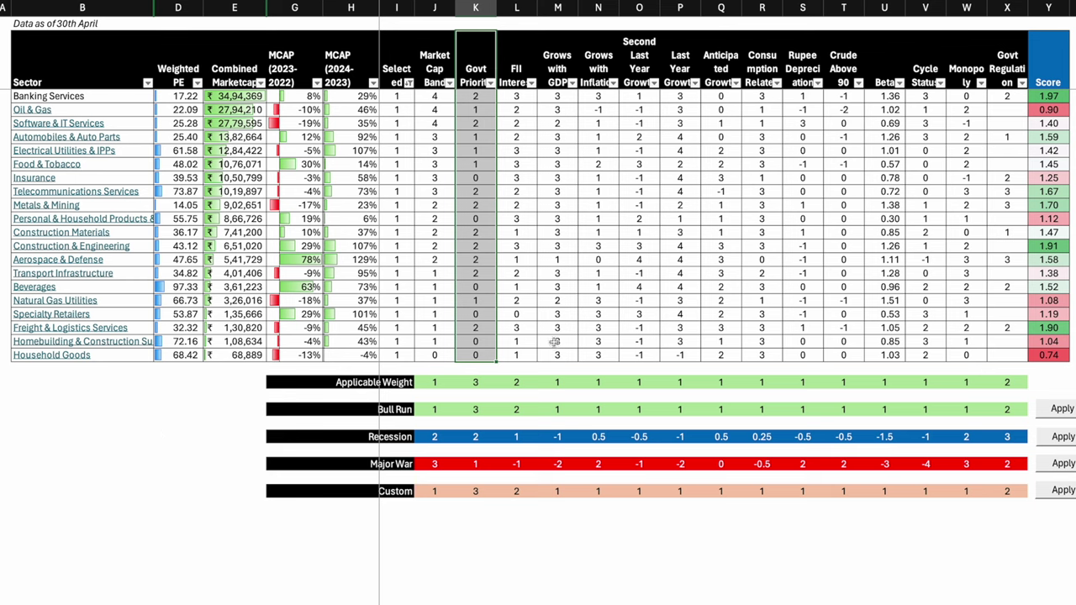
Step: Check the Govt Priority, FII Interest and Grows with GDP scores sector by sector
{"action": "left_click", "coordinate": [575, 230]}
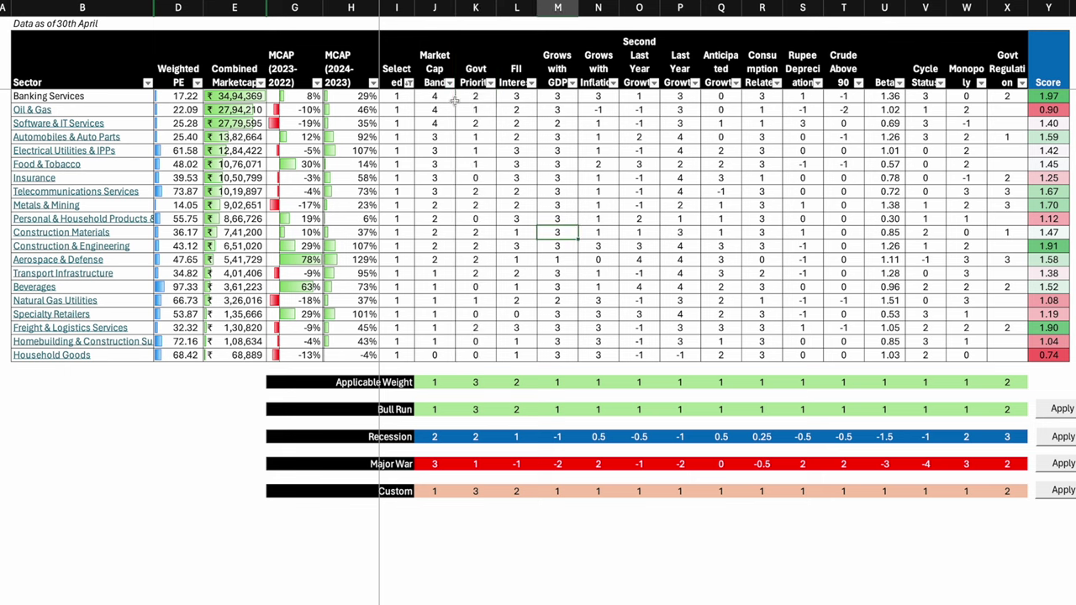
{"action": "left_click", "coordinate": [469, 96]}
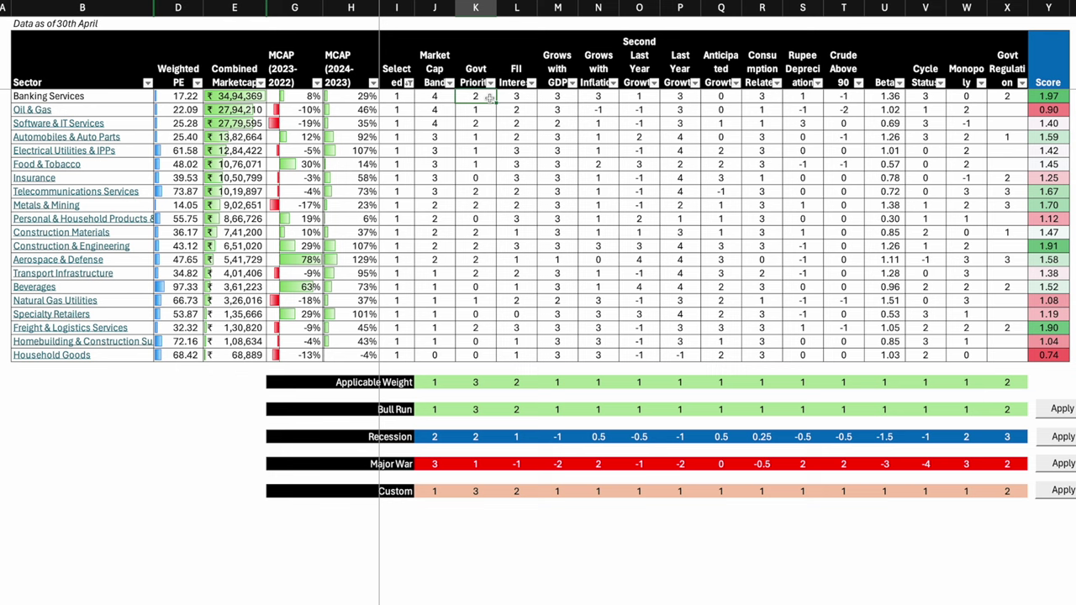
{"action": "left_click", "coordinate": [477, 112]}
{"action": "key", "text": "Return"}
{"action": "left_click", "coordinate": [518, 96]}
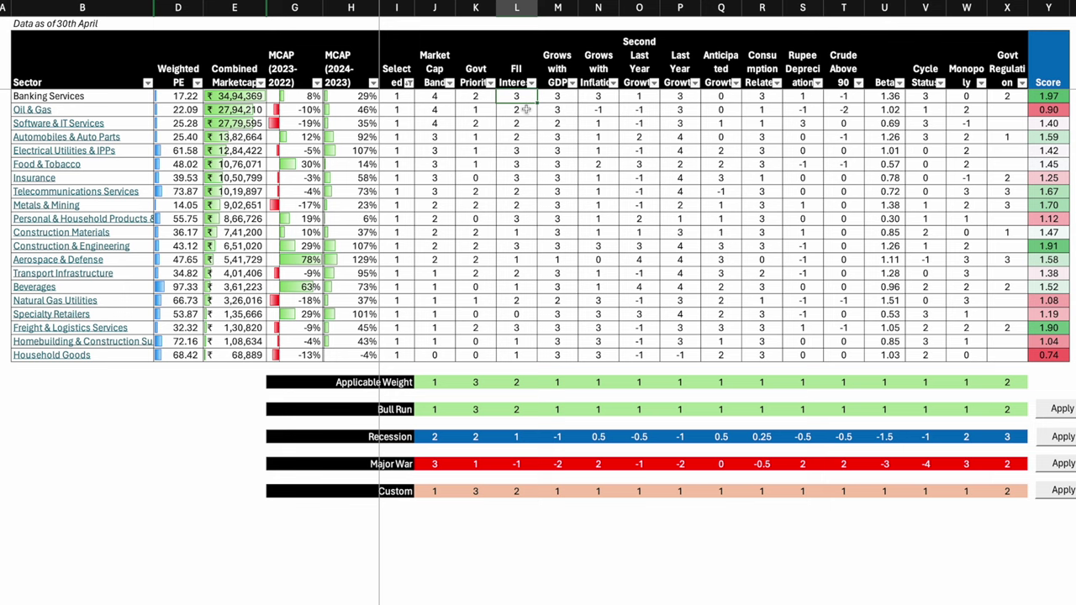
{"action": "left_click_drag", "start_coordinate": [526, 109], "coordinate": [520, 137]}
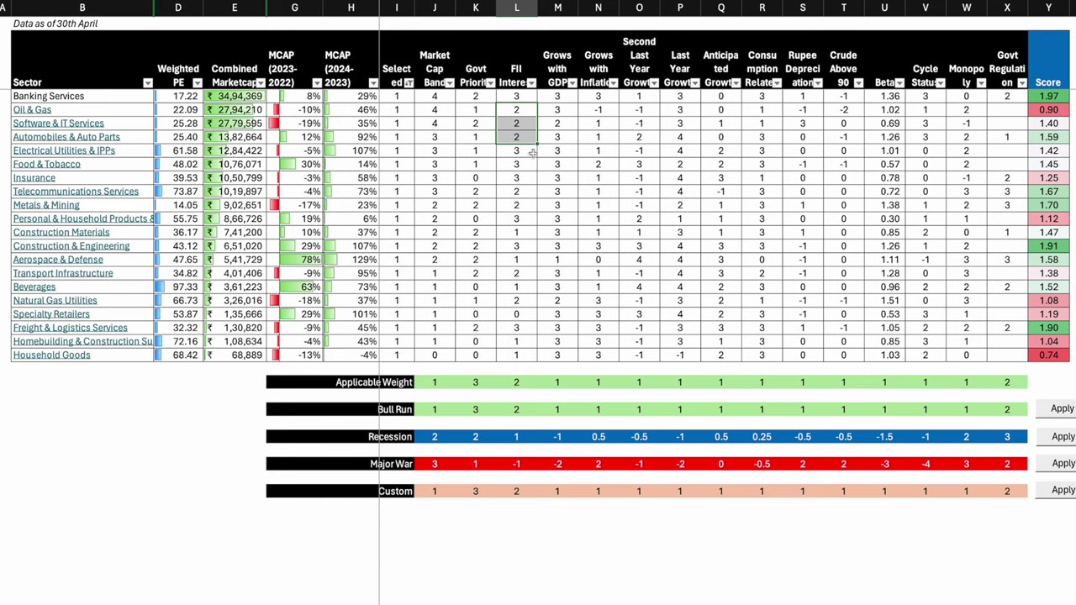
{"action": "left_click_drag", "start_coordinate": [531, 160], "coordinate": [529, 330]}
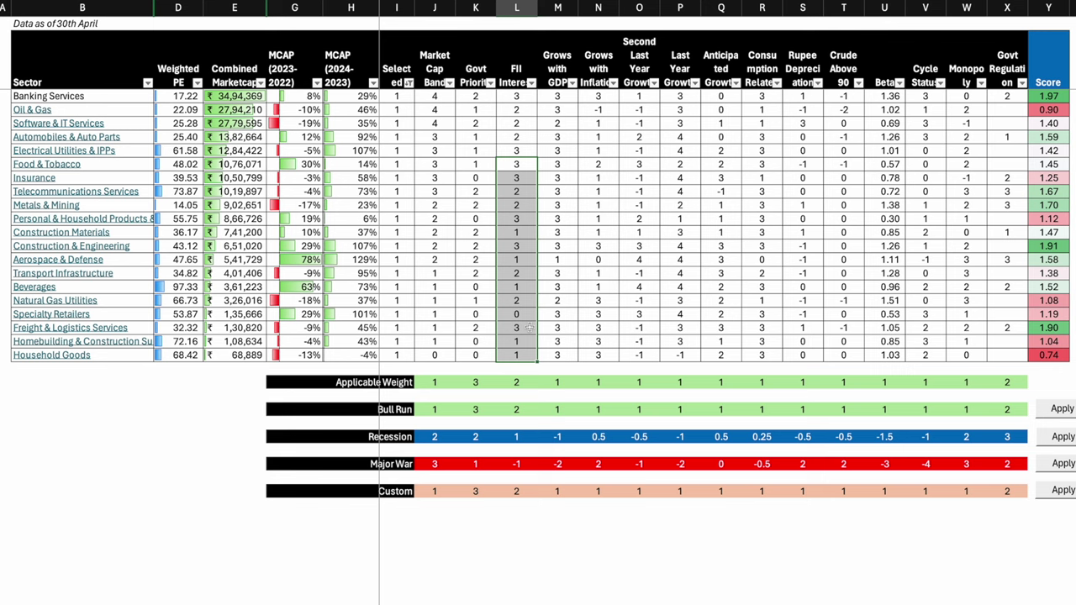
{"action": "left_click_drag", "start_coordinate": [557, 96], "coordinate": [558, 353]}
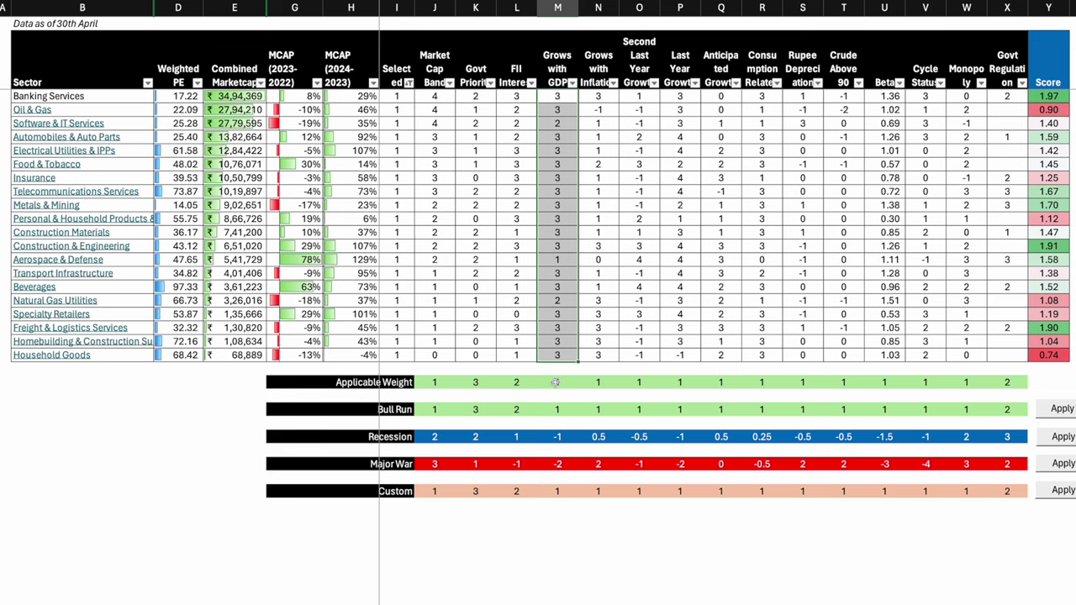
{"action": "left_click", "coordinate": [561, 96]}
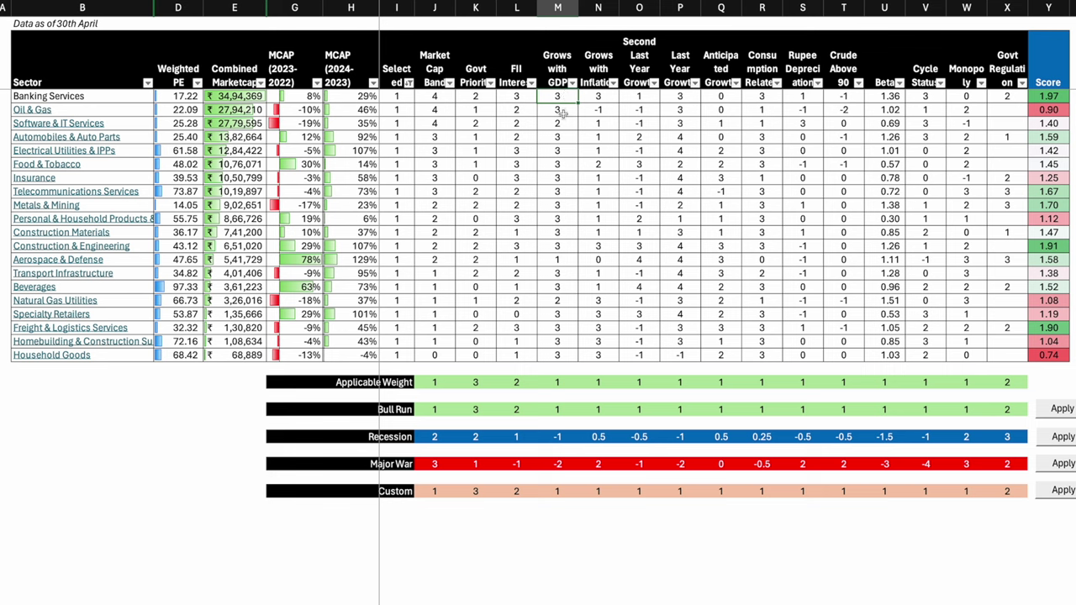
{"action": "left_click", "coordinate": [561, 113]}
{"action": "left_click", "coordinate": [561, 124]}
{"action": "left_click", "coordinate": [559, 275]}
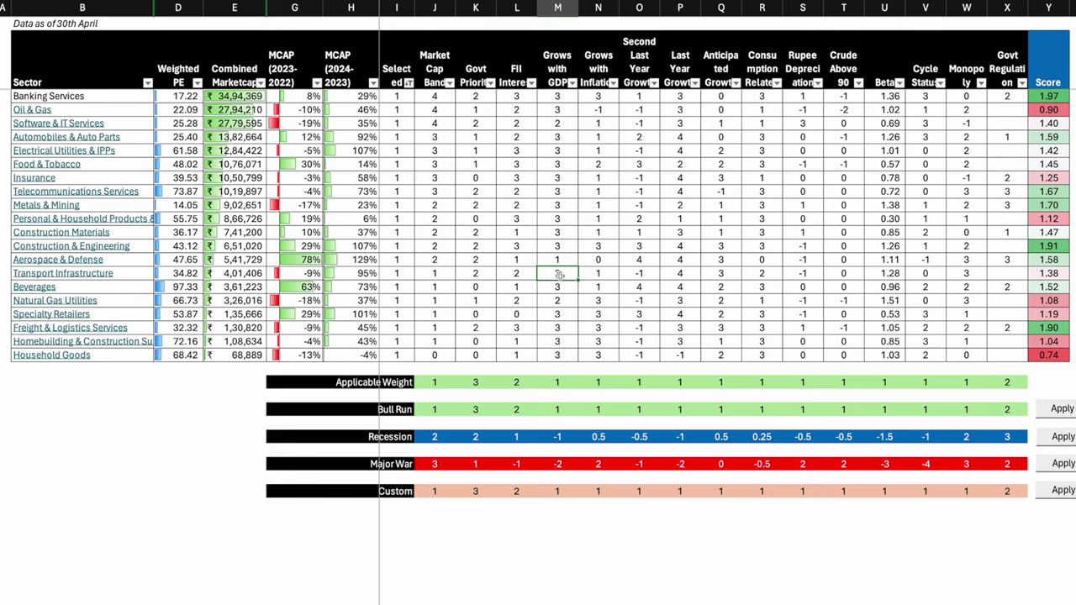
Step: Review the Grows with Inflation, MCAP growth and Anticipated Growth scores
{"action": "left_click_drag", "start_coordinate": [598, 68], "coordinate": [600, 348]}
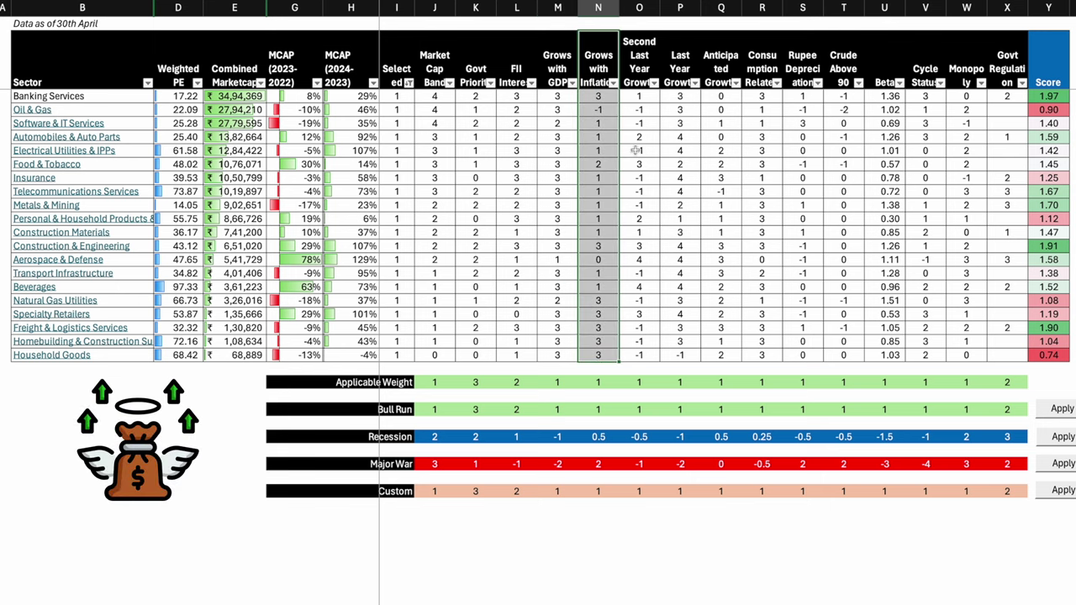
{"action": "left_click", "coordinate": [591, 74]}
{"action": "left_click", "coordinate": [597, 98]}
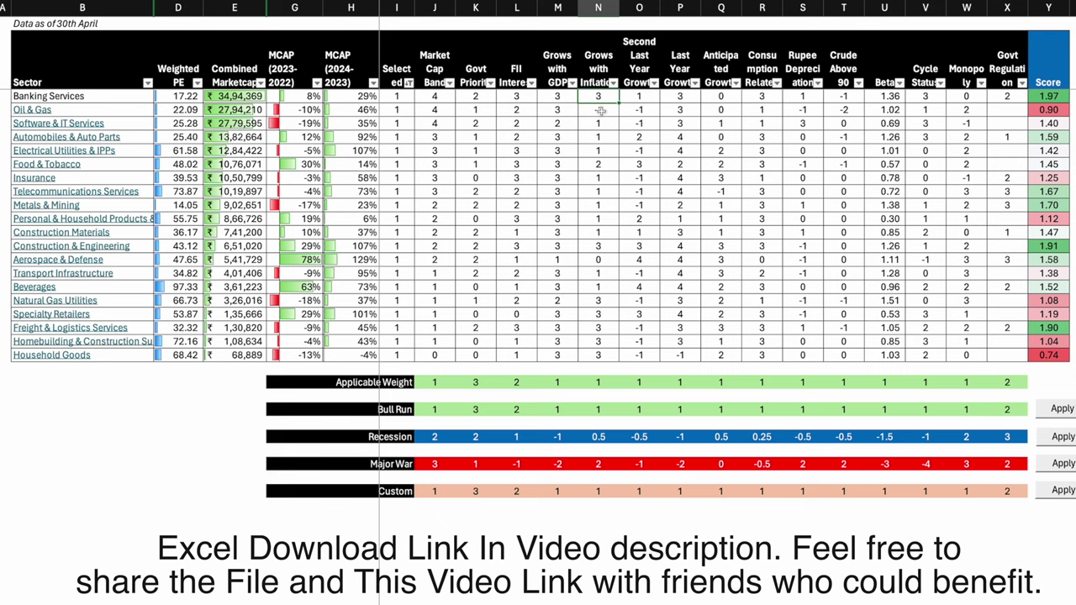
{"action": "left_click_drag", "start_coordinate": [600, 110], "coordinate": [601, 149]}
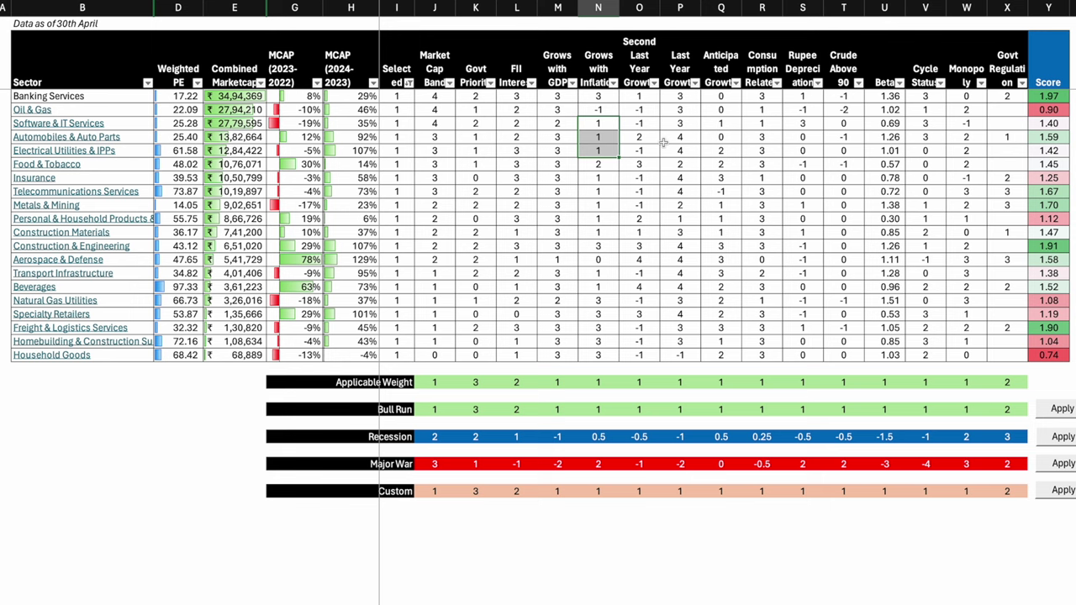
{"action": "left_click_drag", "start_coordinate": [646, 80], "coordinate": [681, 353]}
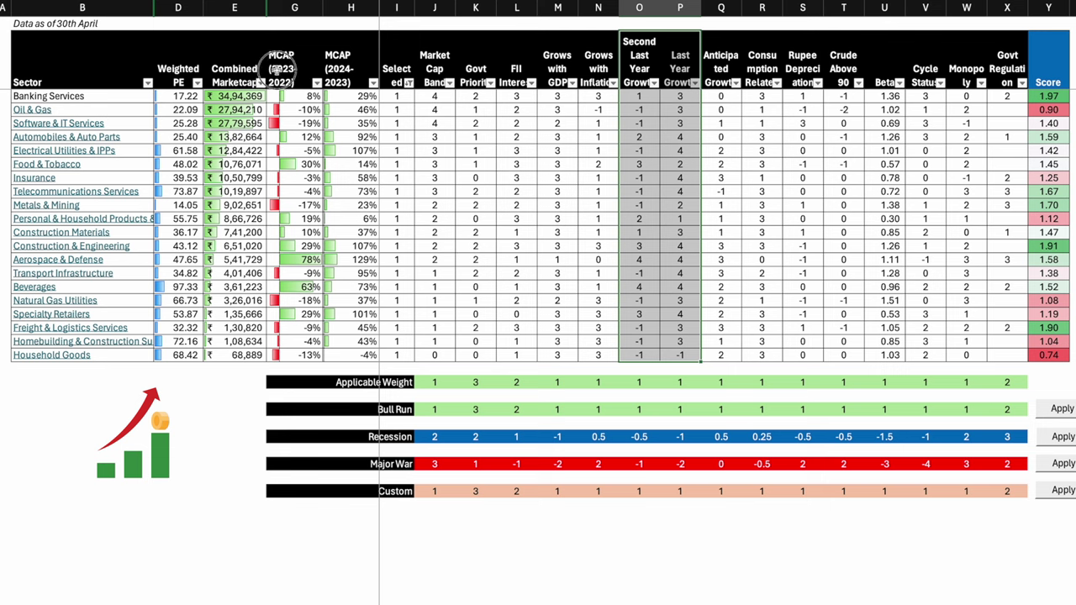
{"action": "left_click_drag", "start_coordinate": [282, 71], "coordinate": [351, 353]}
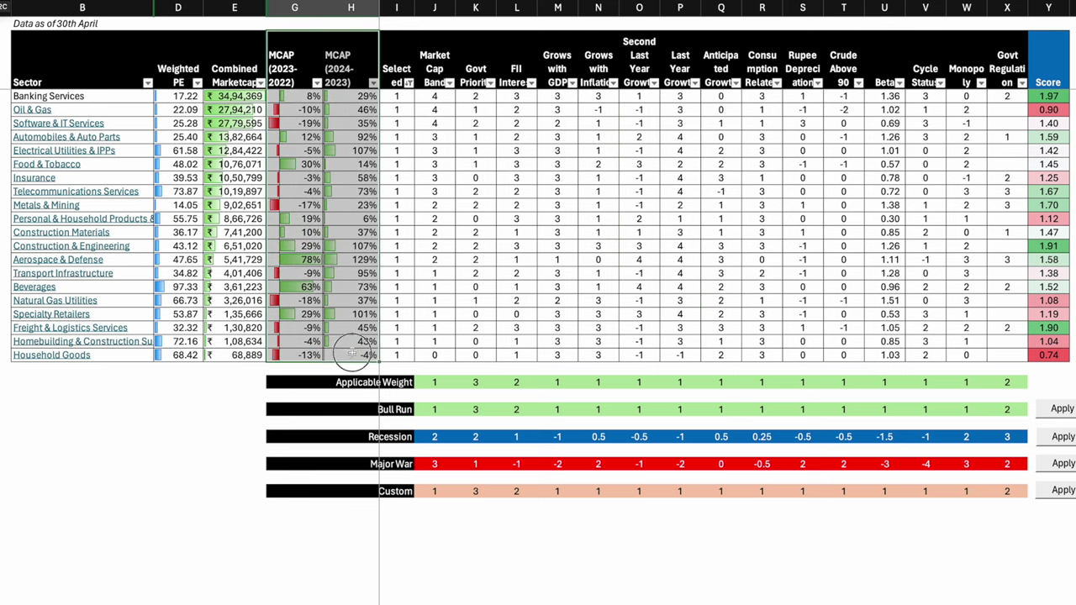
{"action": "left_click_drag", "start_coordinate": [721, 96], "coordinate": [737, 355]}
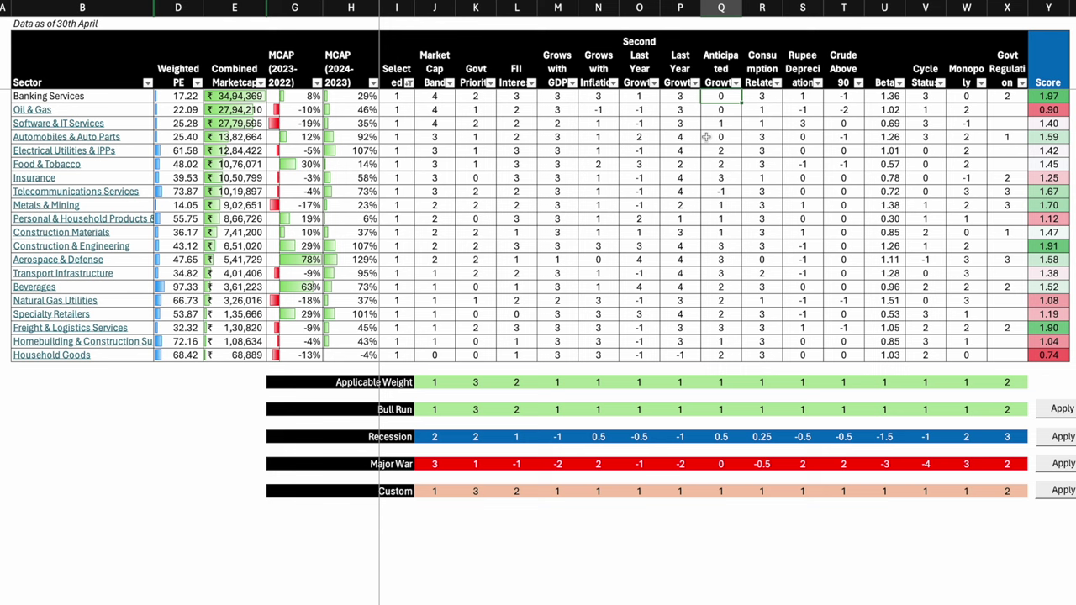
{"action": "left_click", "coordinate": [721, 6]}
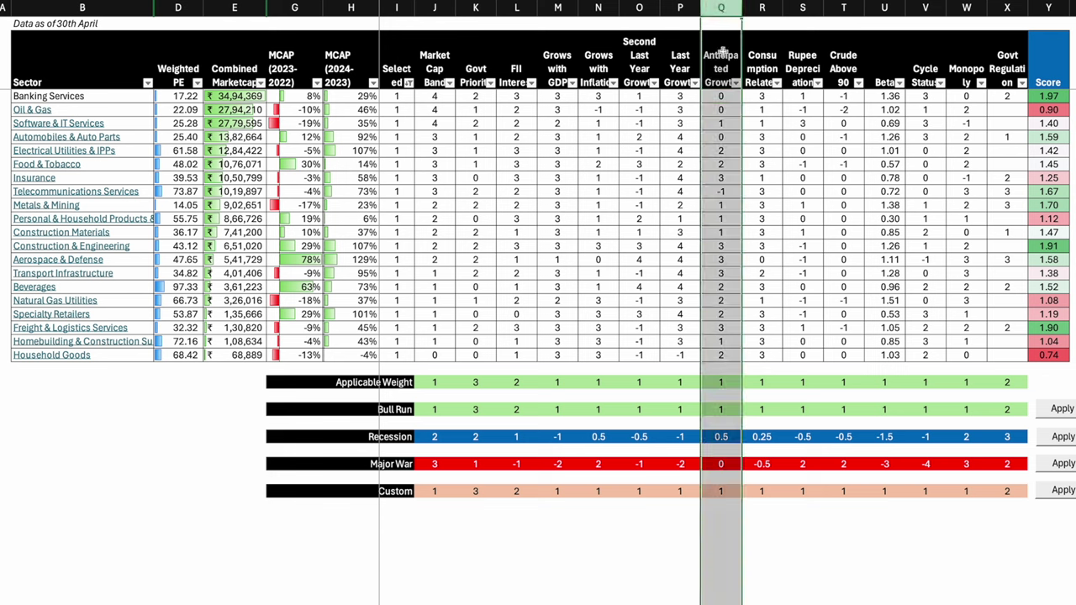
Step: Inspect the Anticipated Growth, Consumption Related and Rupee Depreciation ratings of key sectors
{"action": "left_click", "coordinate": [558, 7]}
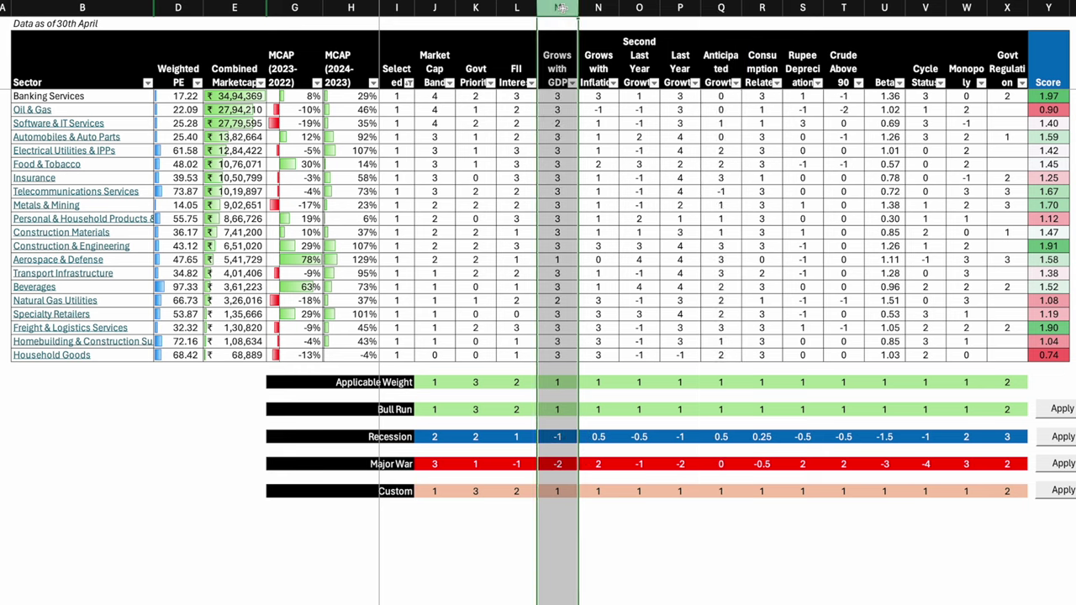
{"action": "left_click", "coordinate": [725, 178]}
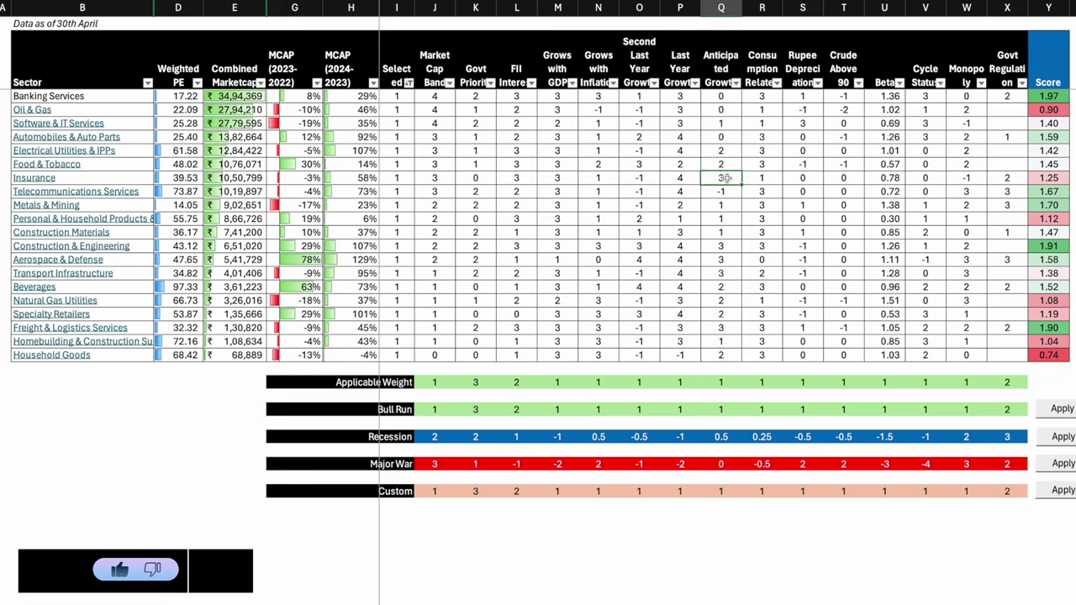
{"action": "left_click", "coordinate": [723, 246]}
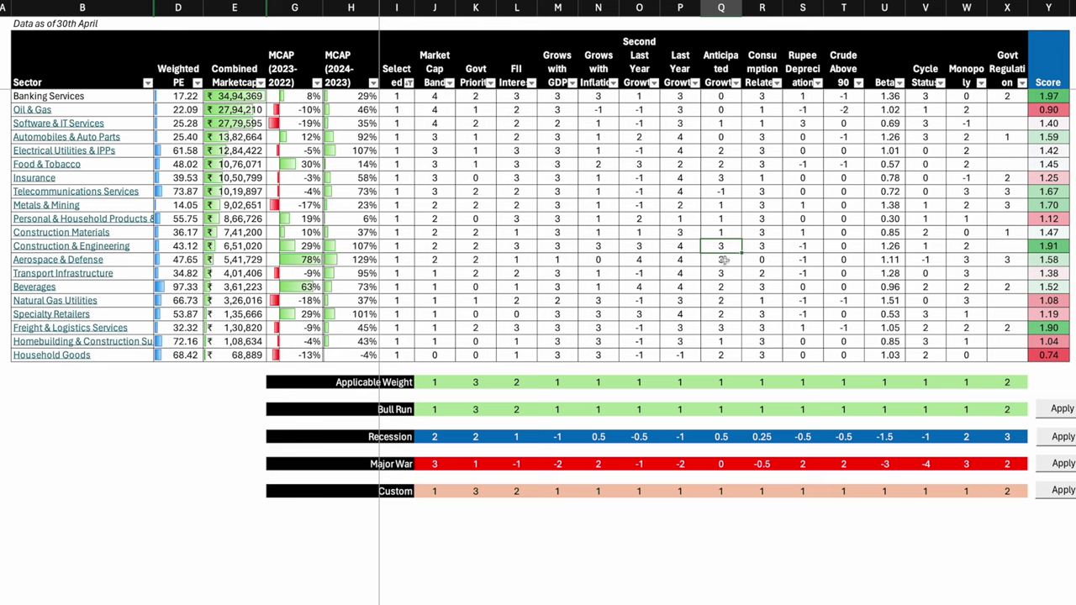
{"action": "left_click", "coordinate": [727, 261]}
{"action": "left_click", "coordinate": [719, 274]}
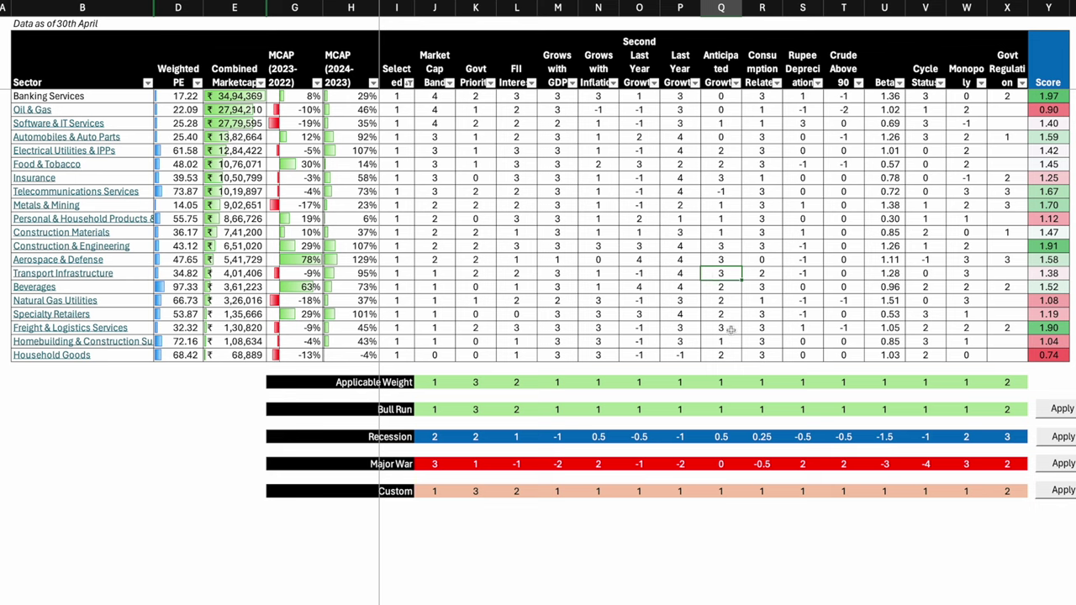
{"action": "left_click", "coordinate": [762, 7]}
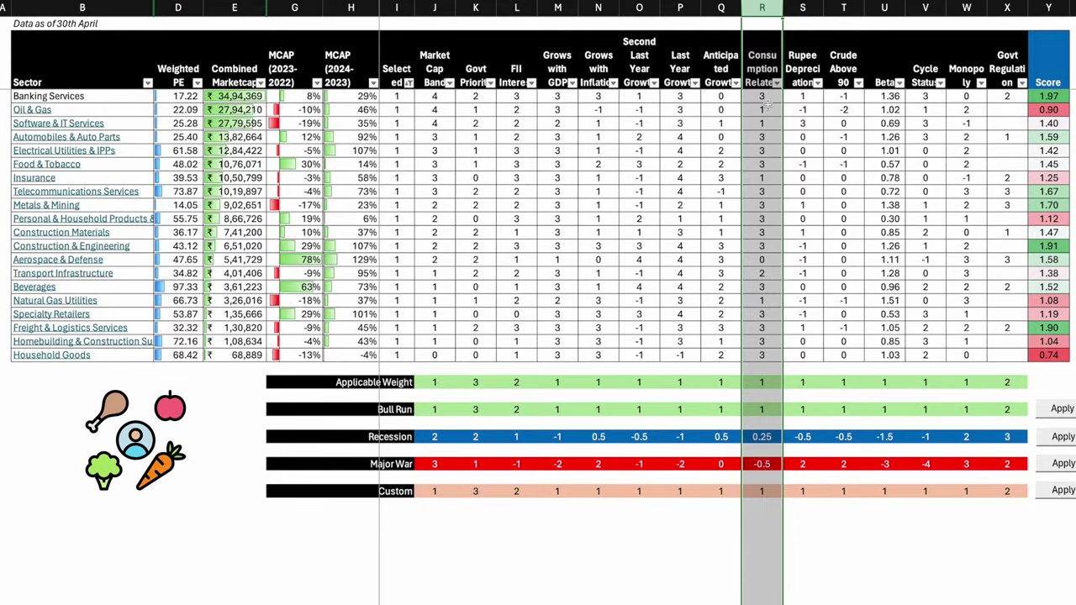
{"action": "left_click", "coordinate": [763, 97]}
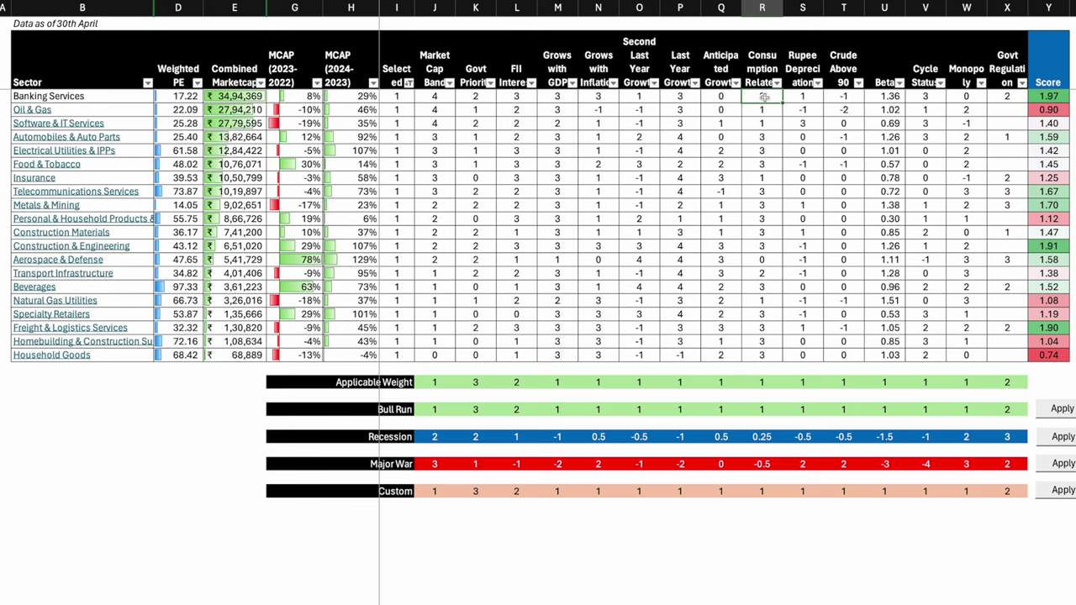
{"action": "left_click", "coordinate": [762, 136]}
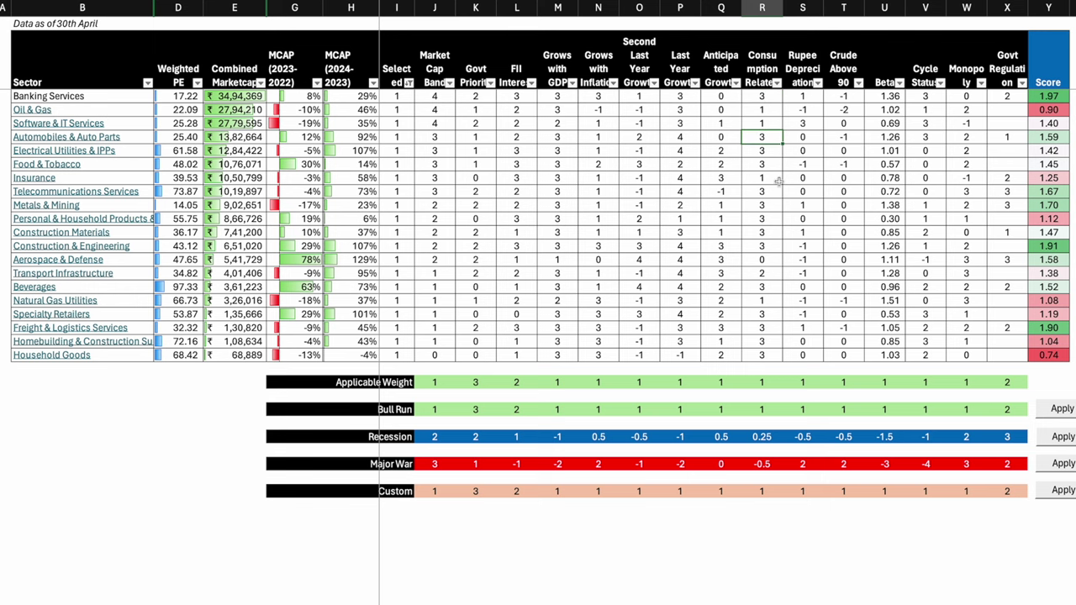
{"action": "left_click", "coordinate": [802, 6]}
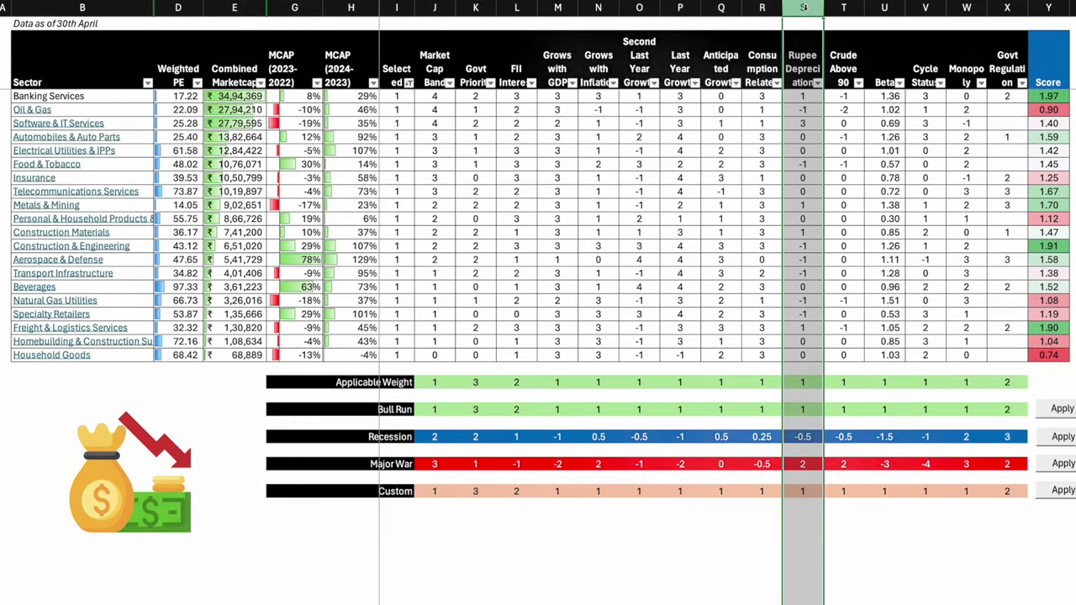
{"action": "left_click", "coordinate": [805, 111]}
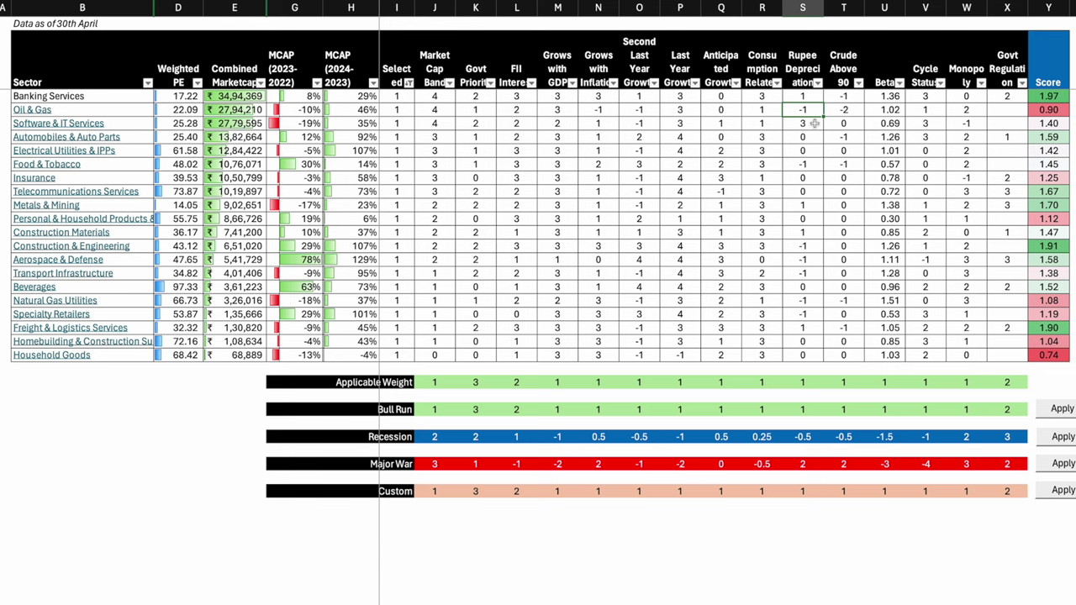
{"action": "left_click", "coordinate": [812, 123]}
Step: Inspect the Crude Above 90, Cycle Status and Monopoly ratings of key sectors
{"action": "left_click", "coordinate": [843, 7]}
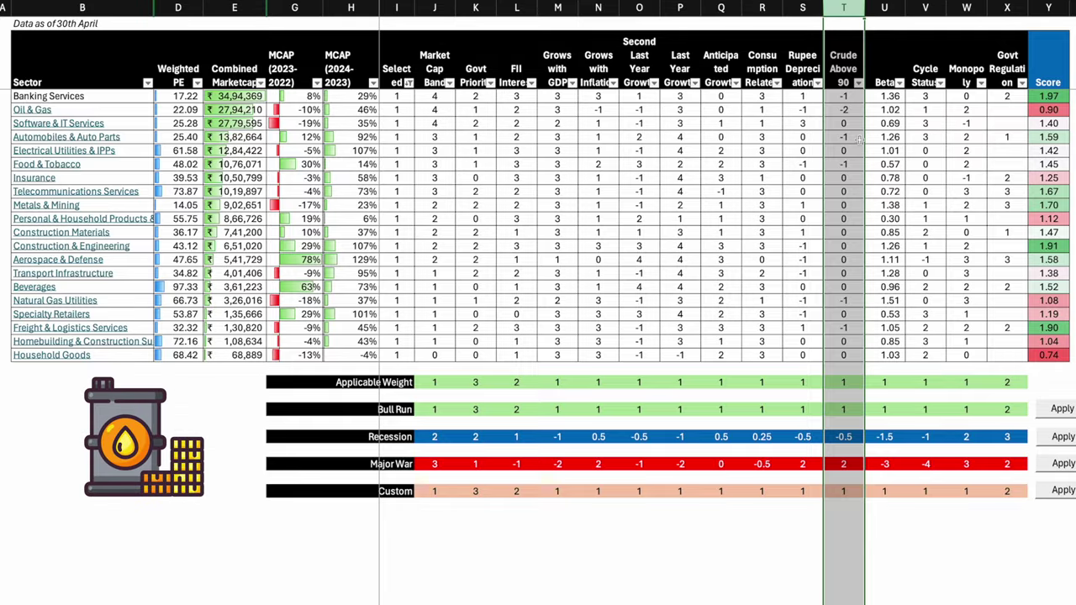
{"action": "left_click", "coordinate": [850, 109]}
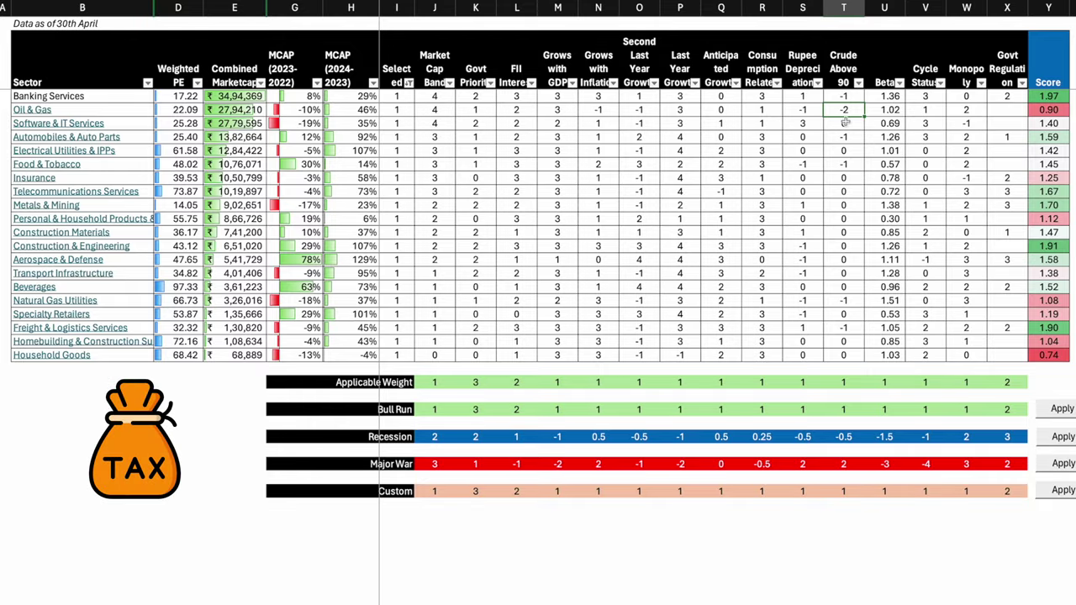
{"action": "left_click_drag", "start_coordinate": [843, 177], "coordinate": [844, 290]}
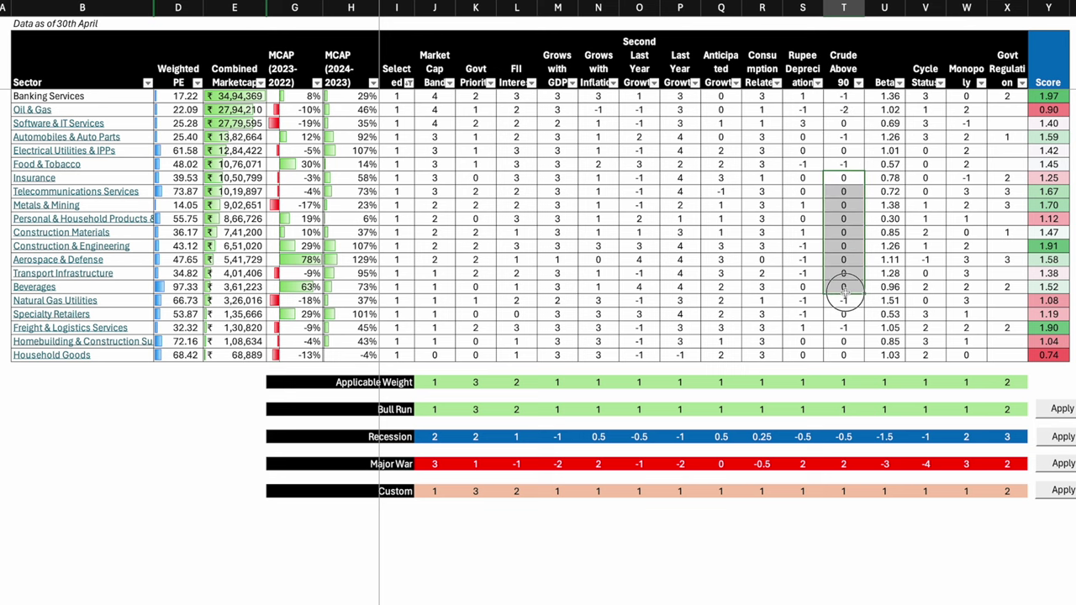
{"action": "left_click", "coordinate": [883, 7]}
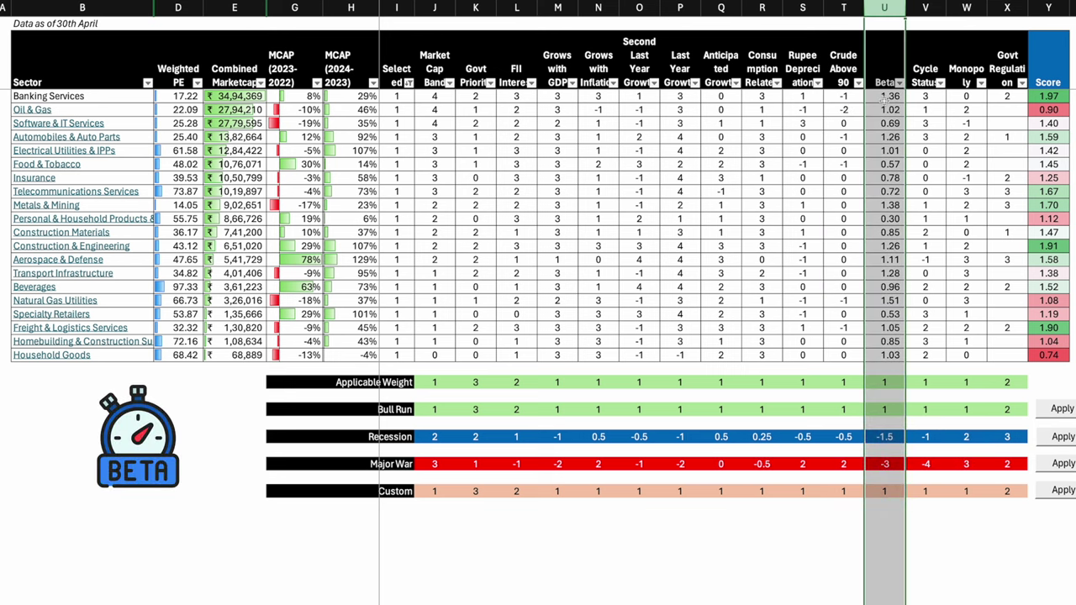
{"action": "left_click", "coordinate": [884, 97]}
{"action": "left_click", "coordinate": [928, 97]}
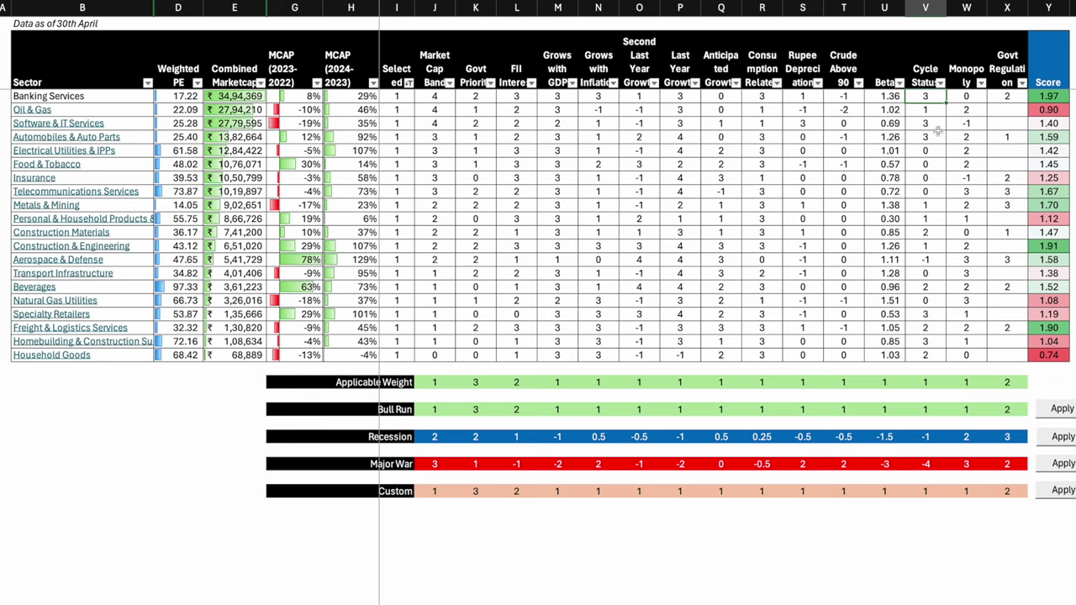
{"action": "left_click", "coordinate": [929, 138]}
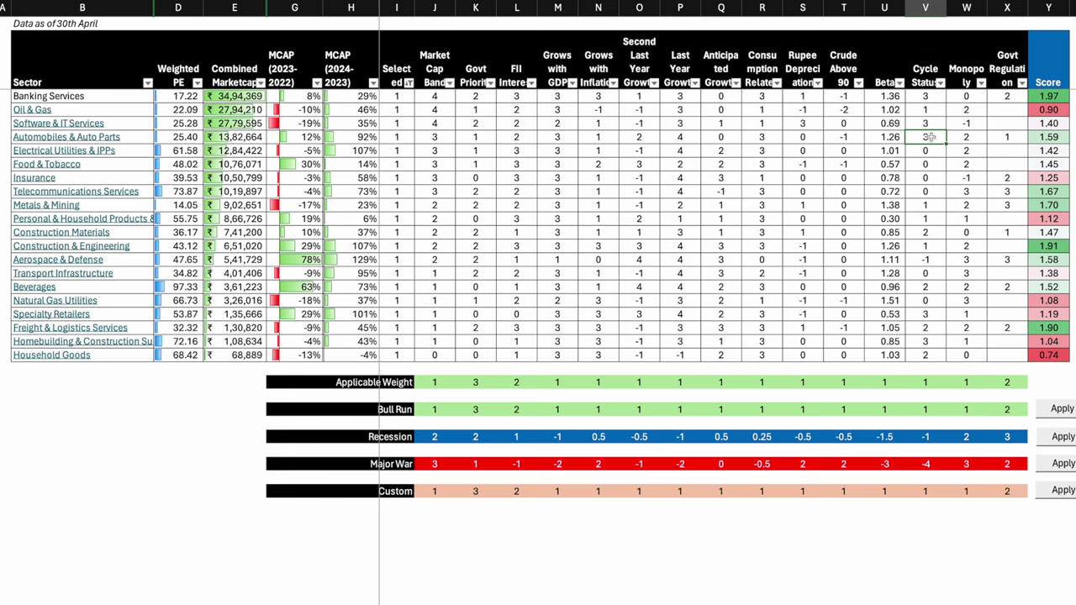
{"action": "left_click", "coordinate": [973, 110]}
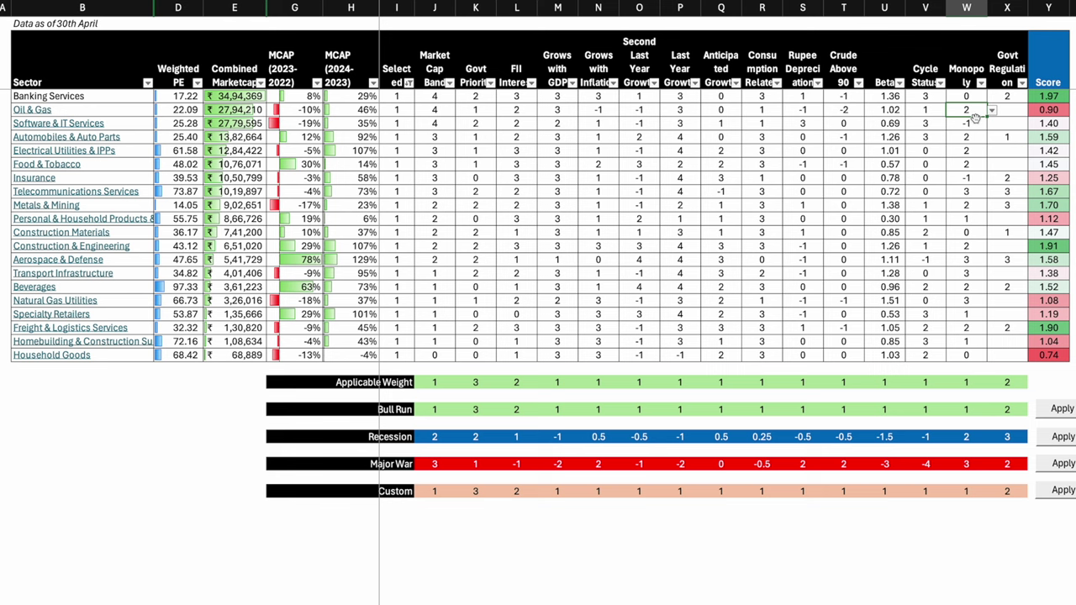
{"action": "left_click", "coordinate": [972, 137]}
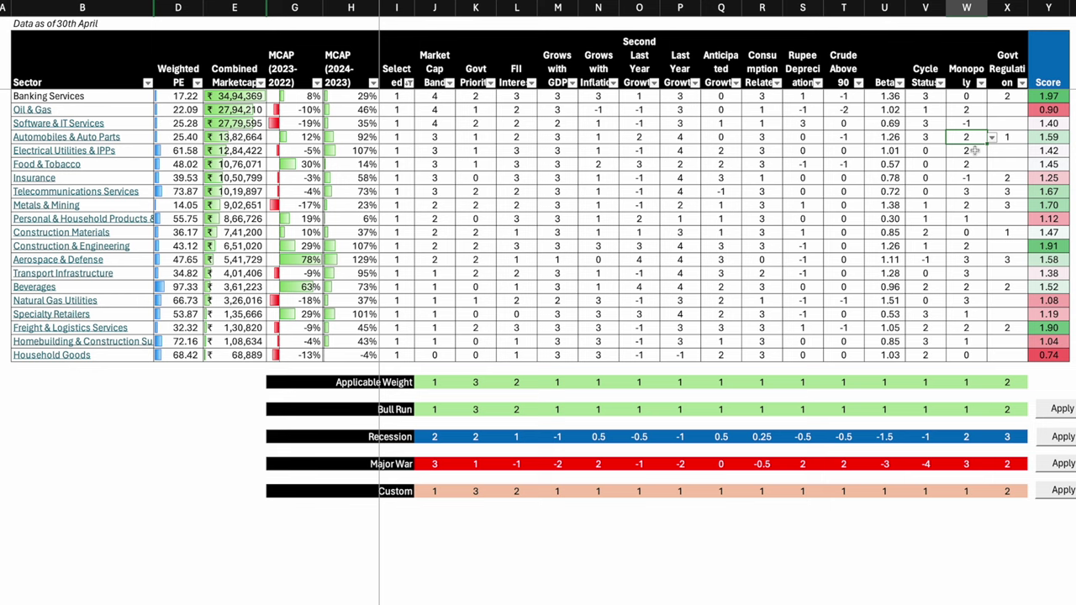
Step: Review the Govt Regulation ratings, entering 3 for Telecommunications Services
{"action": "left_click", "coordinate": [1007, 8]}
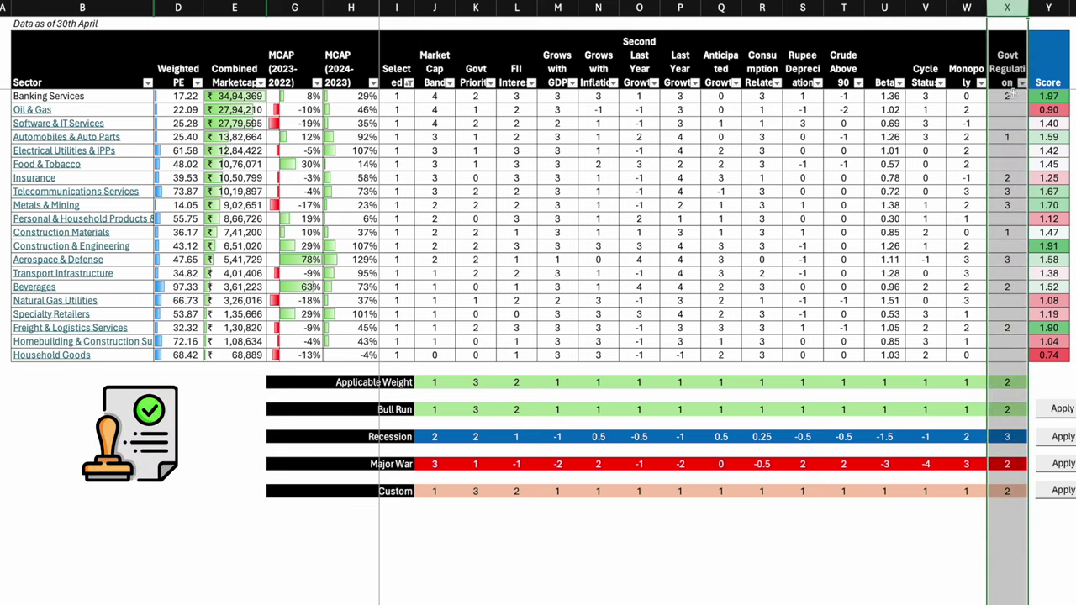
{"action": "left_click", "coordinate": [1012, 96]}
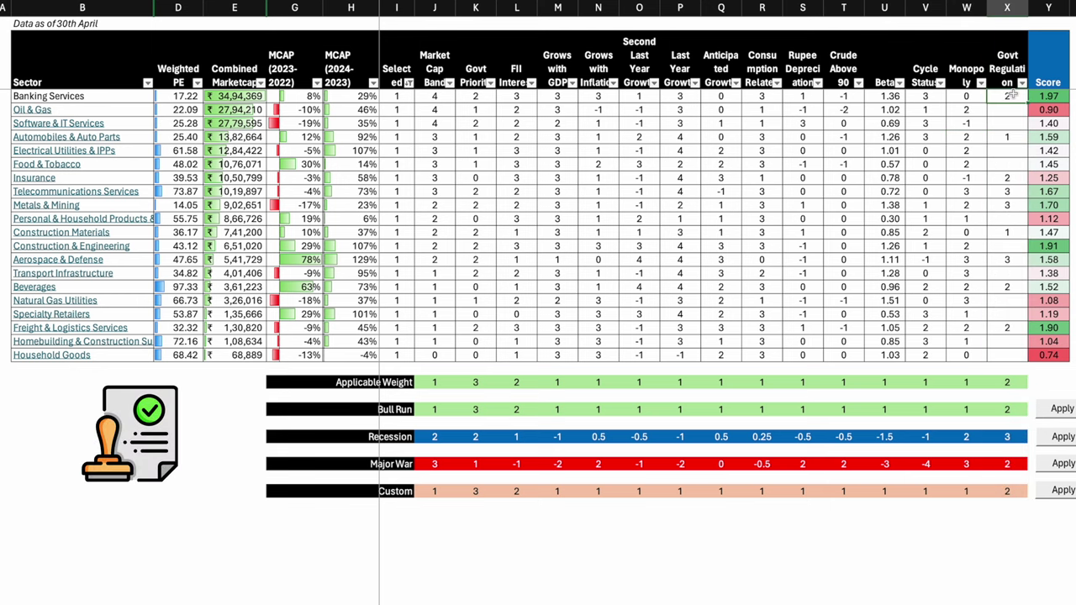
{"action": "left_click", "coordinate": [1008, 192]}
{"action": "type", "text": "3"}
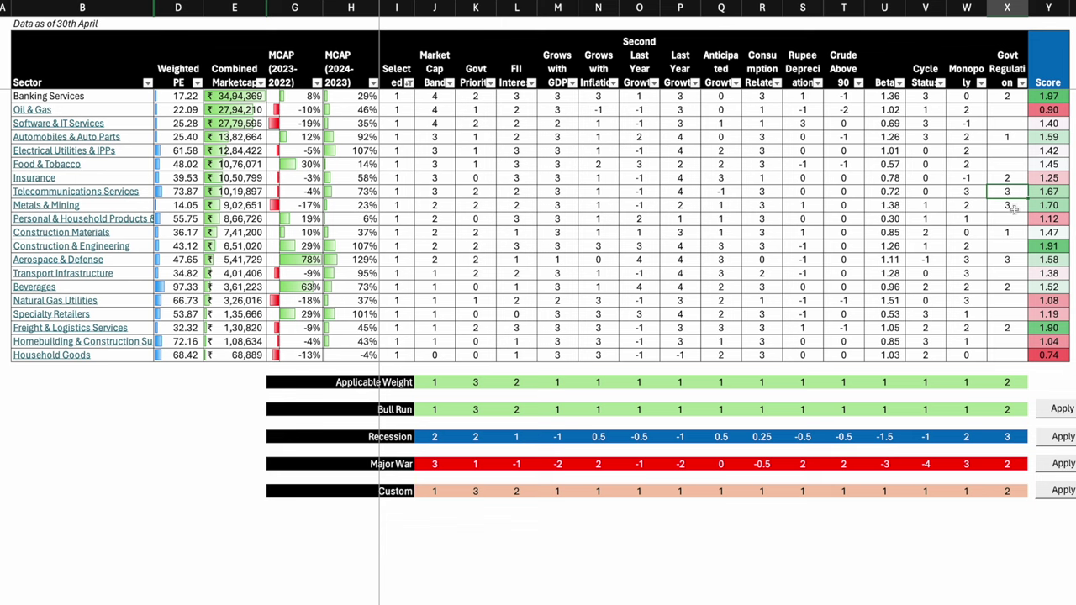
{"action": "left_click_drag", "start_coordinate": [1011, 206], "coordinate": [1015, 212]}
{"action": "left_click", "coordinate": [1009, 228]}
{"action": "left_click", "coordinate": [1017, 257]}
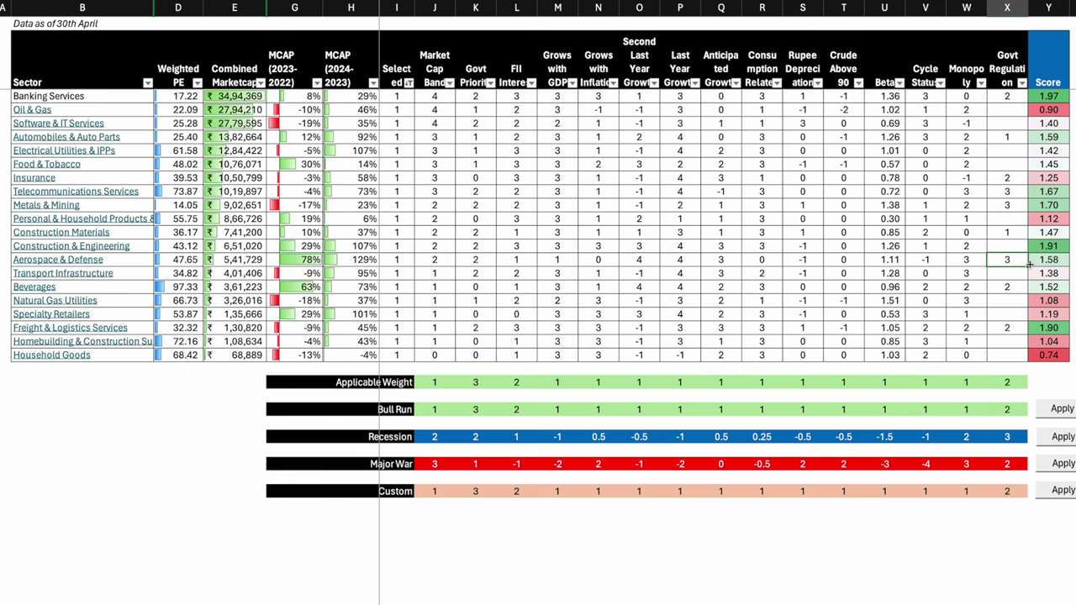
Step: Review the rating block and Applicable Weight row, entering 3 as the Govt Priority weight
{"action": "left_click_drag", "start_coordinate": [432, 48], "coordinate": [993, 354]}
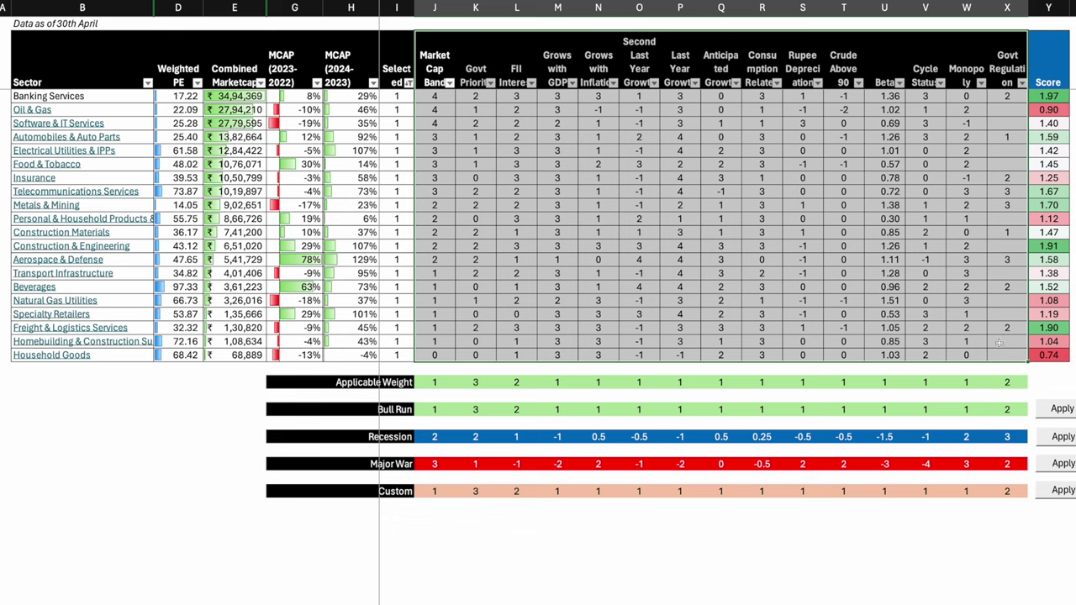
{"action": "left_click", "coordinate": [1043, 61]}
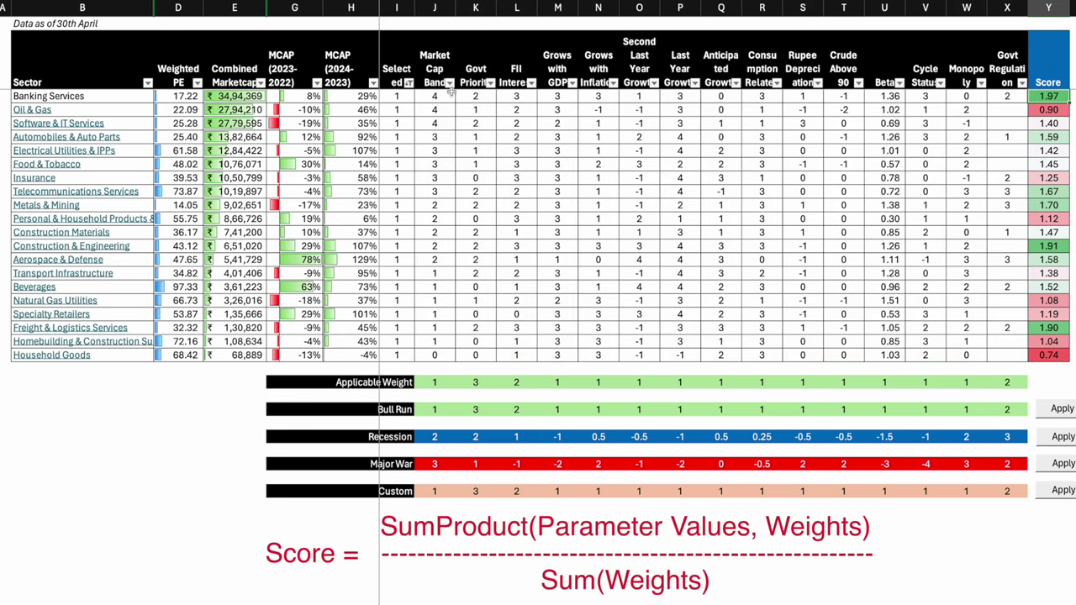
{"action": "left_click_drag", "start_coordinate": [1006, 96], "coordinate": [1011, 381]}
{"action": "left_click", "coordinate": [475, 409]}
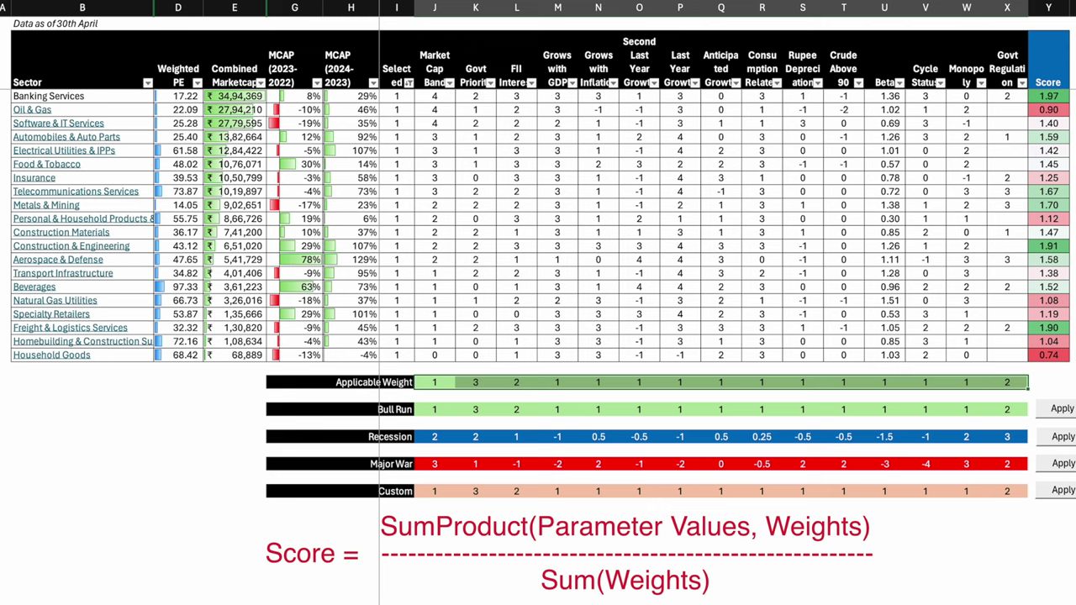
{"action": "left_click", "coordinate": [475, 383]}
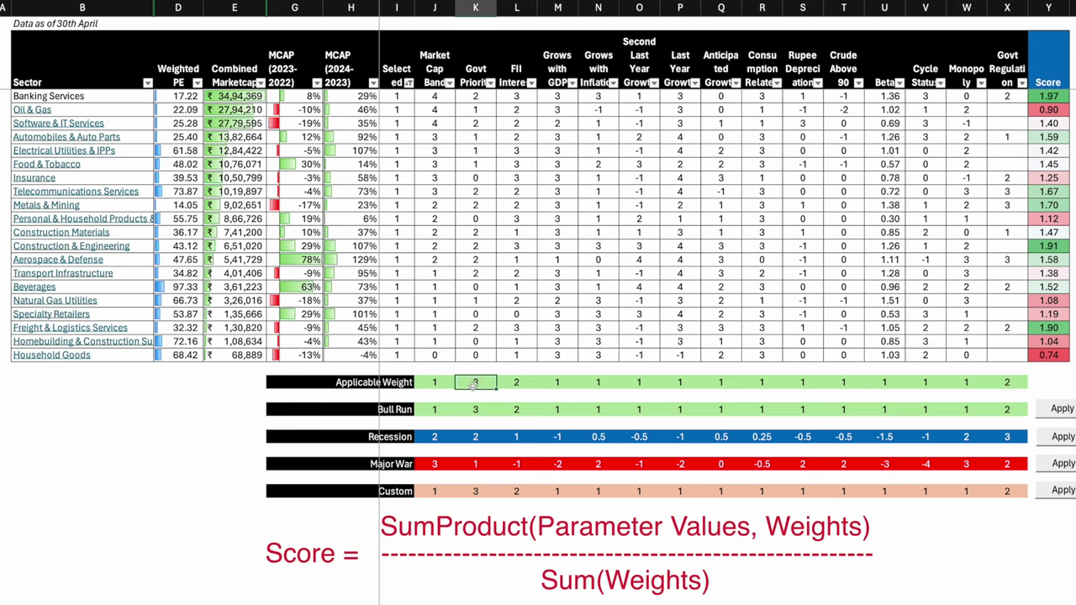
{"action": "type", "text": "3"}
{"action": "left_click", "coordinate": [516, 383]}
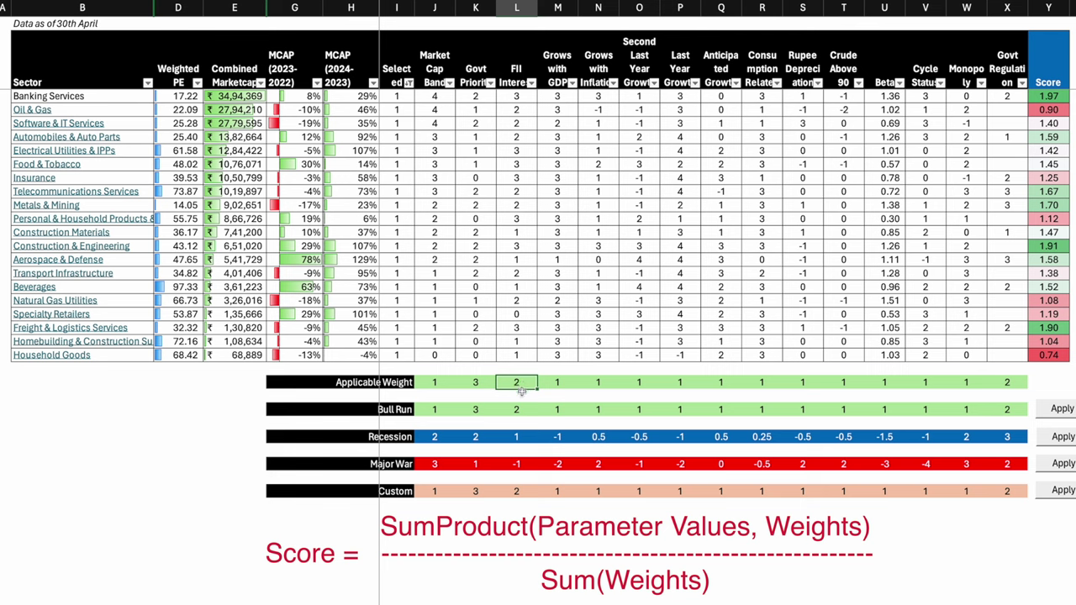
{"action": "left_click", "coordinate": [1011, 383]}
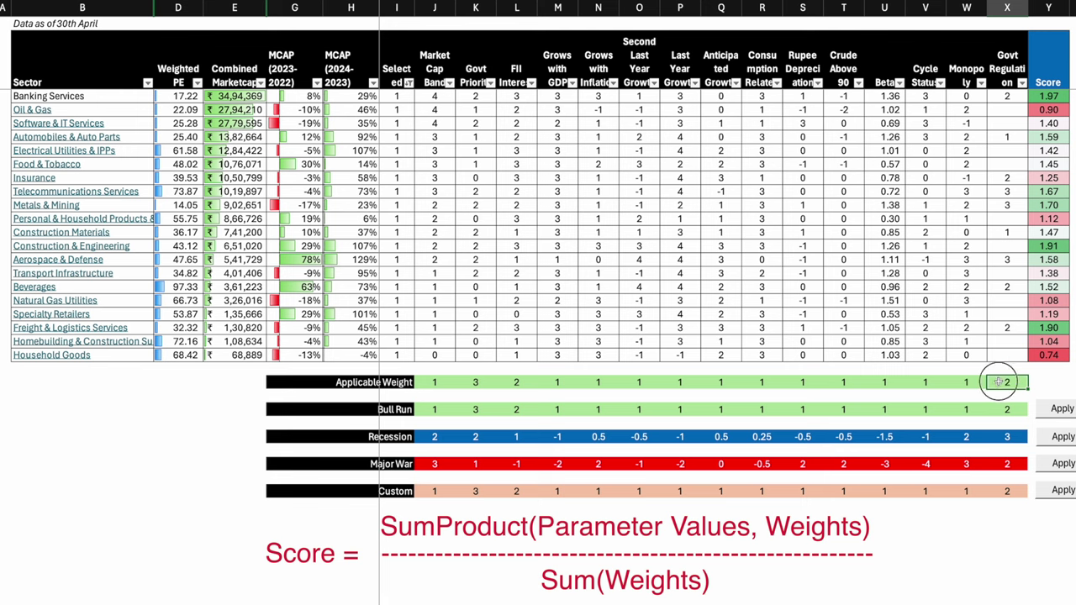
Step: Check the sector Scores (1.91 to 0.74) and apply the Bull Run weights as Applicable Weight
{"action": "mouse_move", "coordinate": [1006, 380]}
{"action": "left_mouse_down"}
{"action": "mouse_move", "coordinate": [1004, 182]}
{"action": "mouse_move", "coordinate": [977, 353]}
{"action": "mouse_move", "coordinate": [1003, 356]}
{"action": "left_mouse_up"}
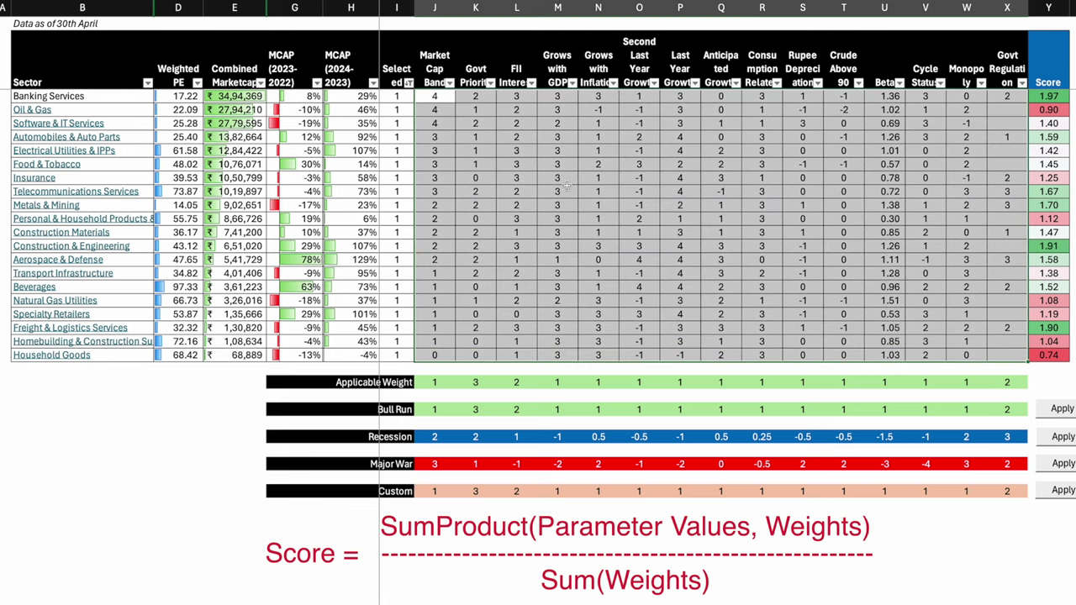
{"action": "left_click_drag", "start_coordinate": [435, 385], "coordinate": [1000, 383]}
{"action": "left_click", "coordinate": [1048, 96]}
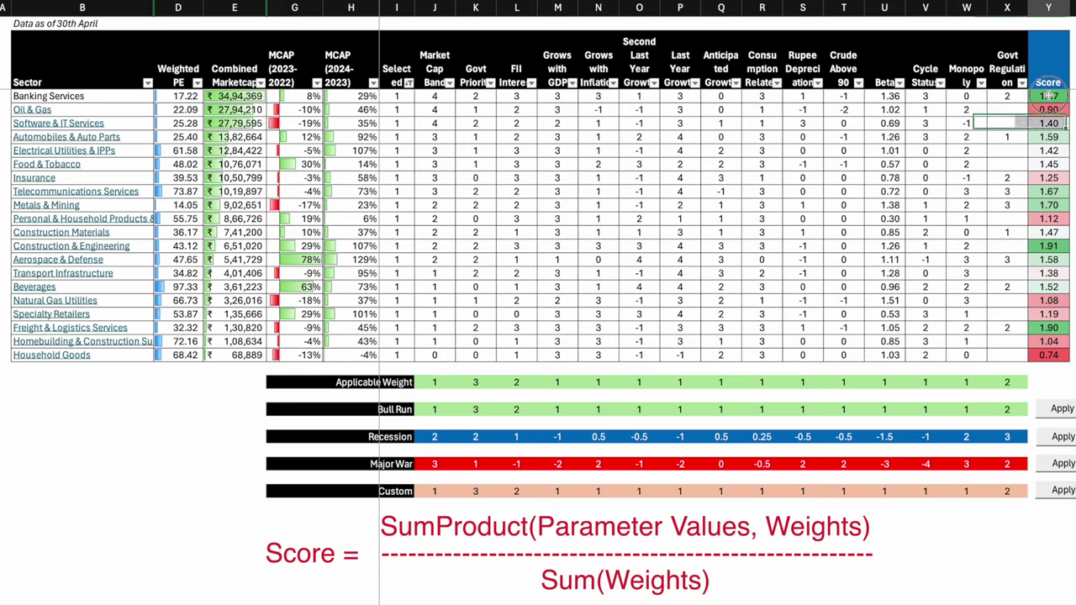
{"action": "left_click_drag", "start_coordinate": [1047, 96], "coordinate": [1048, 355]}
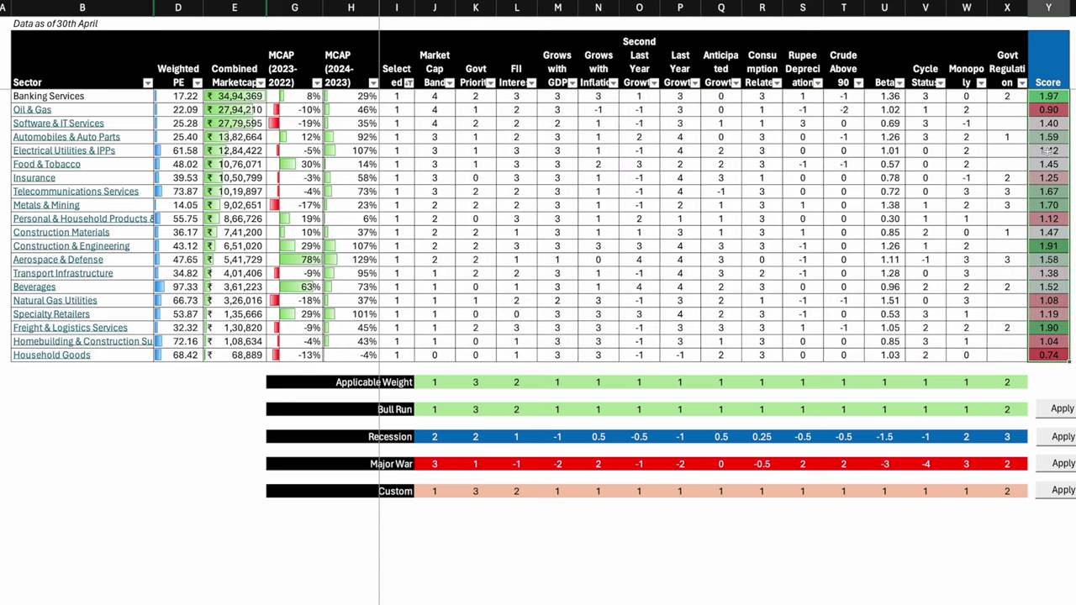
{"action": "left_click", "coordinate": [1052, 354]}
{"action": "left_click_drag", "start_coordinate": [1052, 136], "coordinate": [1049, 97]}
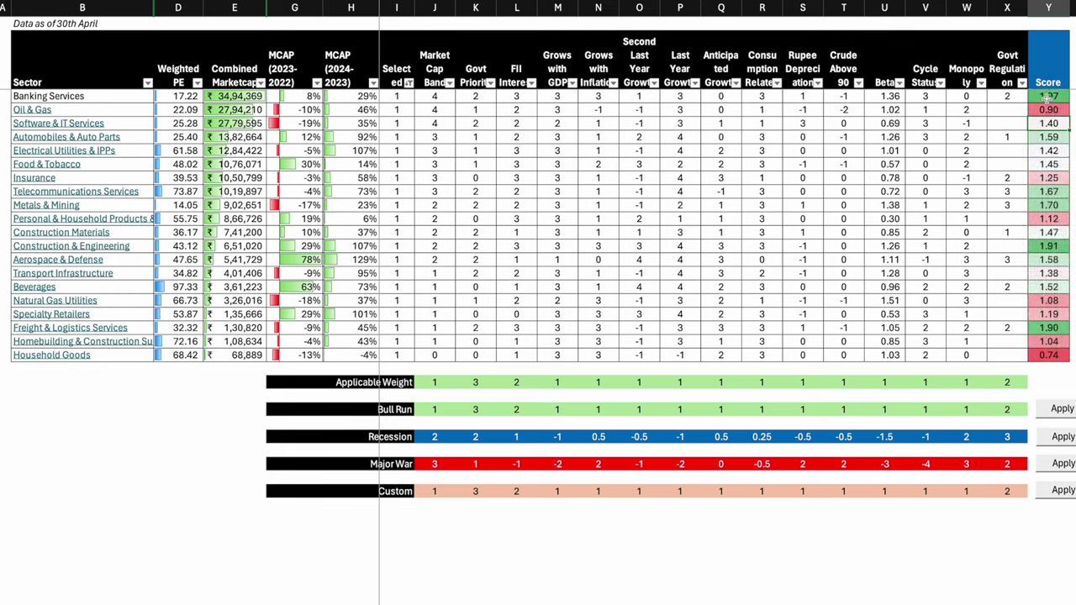
{"action": "left_click", "coordinate": [1052, 245]}
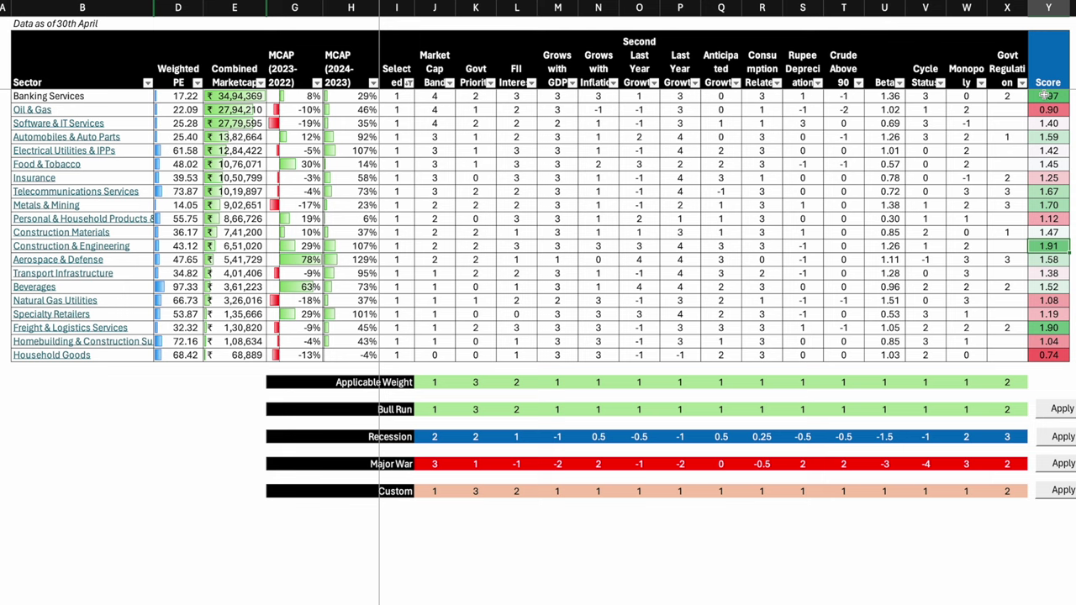
{"action": "left_click_drag", "start_coordinate": [1053, 354], "coordinate": [1053, 345]}
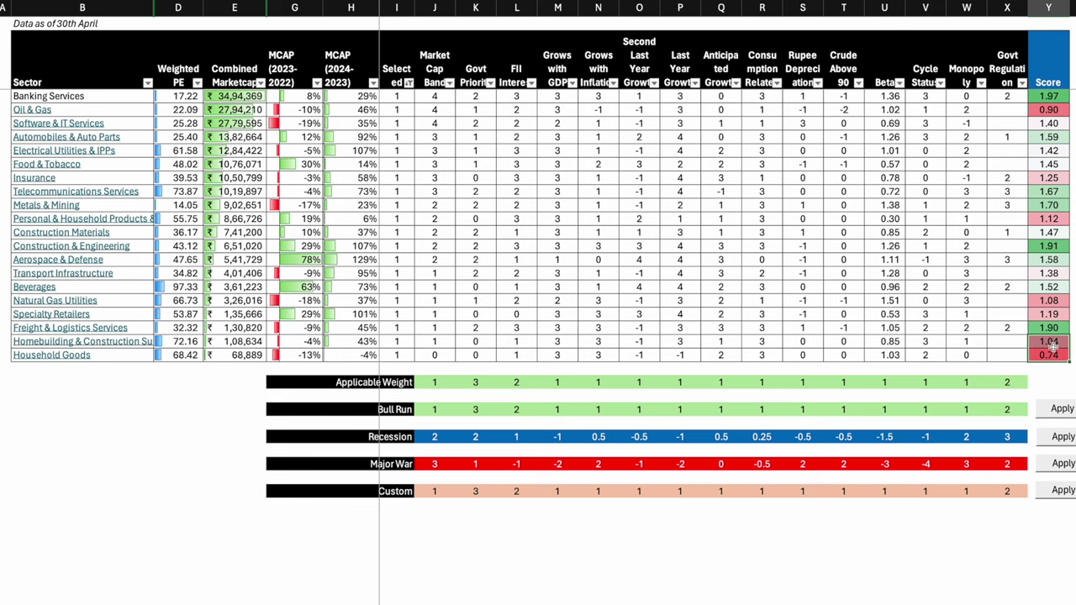
{"action": "left_click", "coordinate": [1061, 409]}
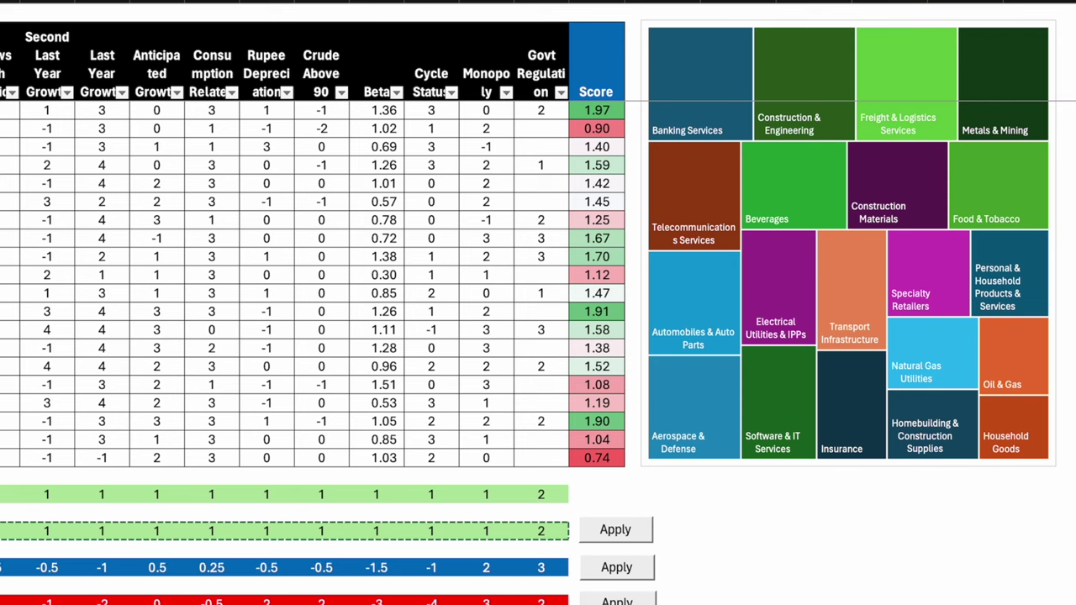
Step: Inspect the treemap's Score source and the Construction & Engineering tile, then deselect the treemap
{"action": "left_click", "coordinate": [582, 112]}
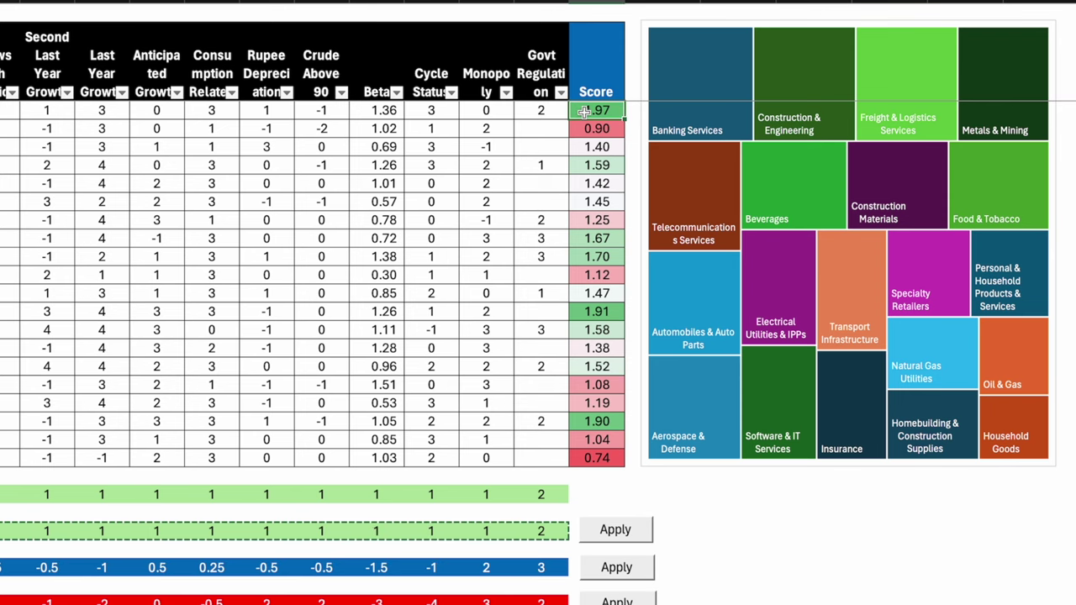
{"action": "left_click", "coordinate": [733, 74]}
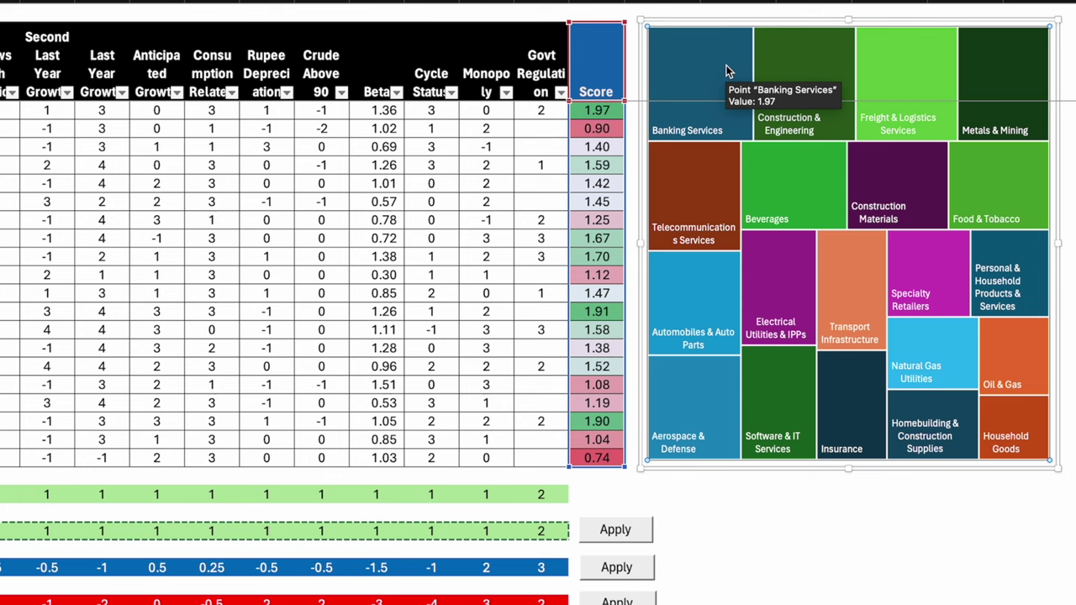
{"action": "left_click", "coordinate": [812, 69]}
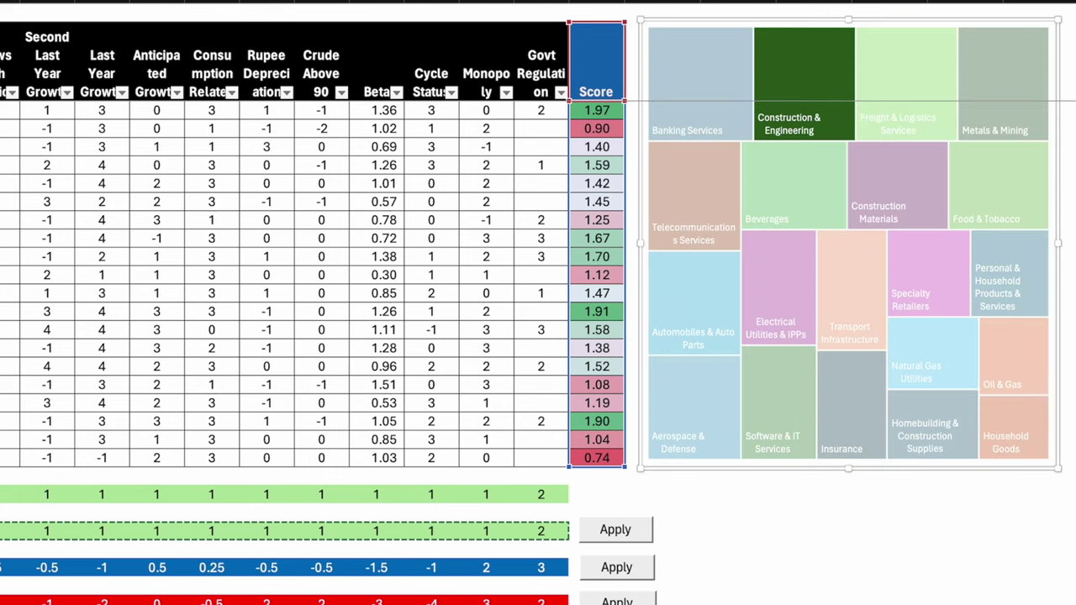
{"action": "key", "text": "Escape"}
{"action": "key", "text": "Escape"}
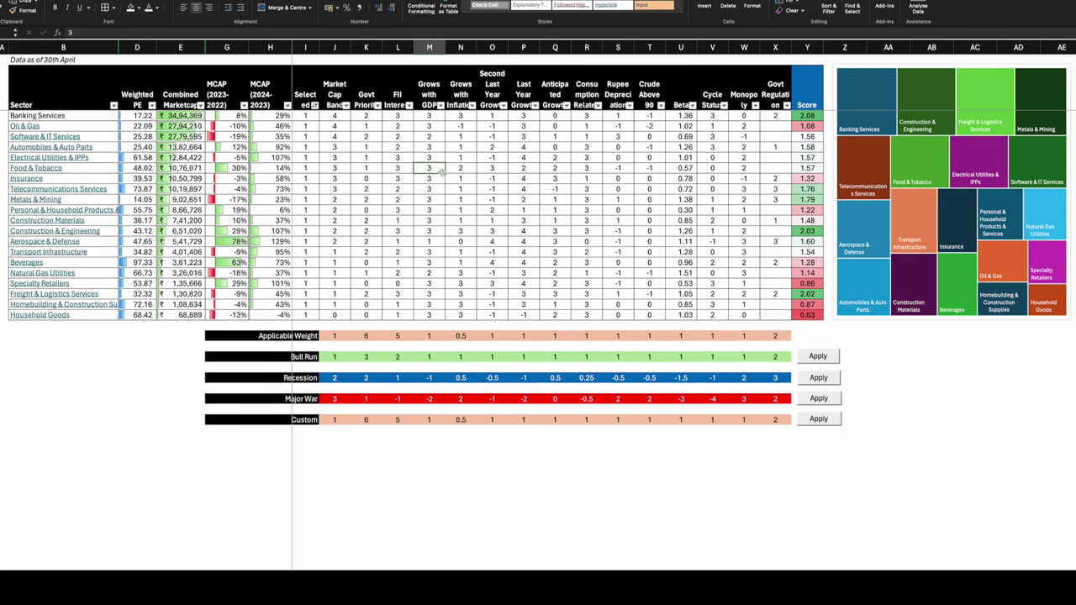
Step: Commit the Food & Tobacco edit, review Anticipated Growth values, and reapply the Bull Run weights
{"action": "key", "text": "Return"}
{"action": "left_click_drag", "start_coordinate": [555, 115], "coordinate": [562, 313]}
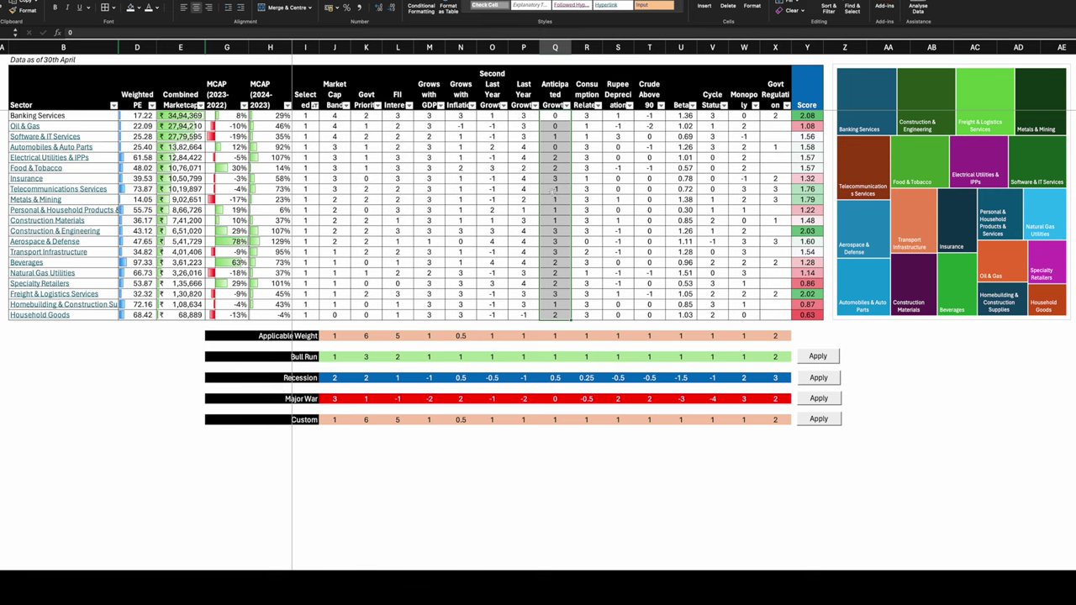
{"action": "left_click_drag", "start_coordinate": [548, 123], "coordinate": [556, 318]}
{"action": "left_click", "coordinate": [553, 335]}
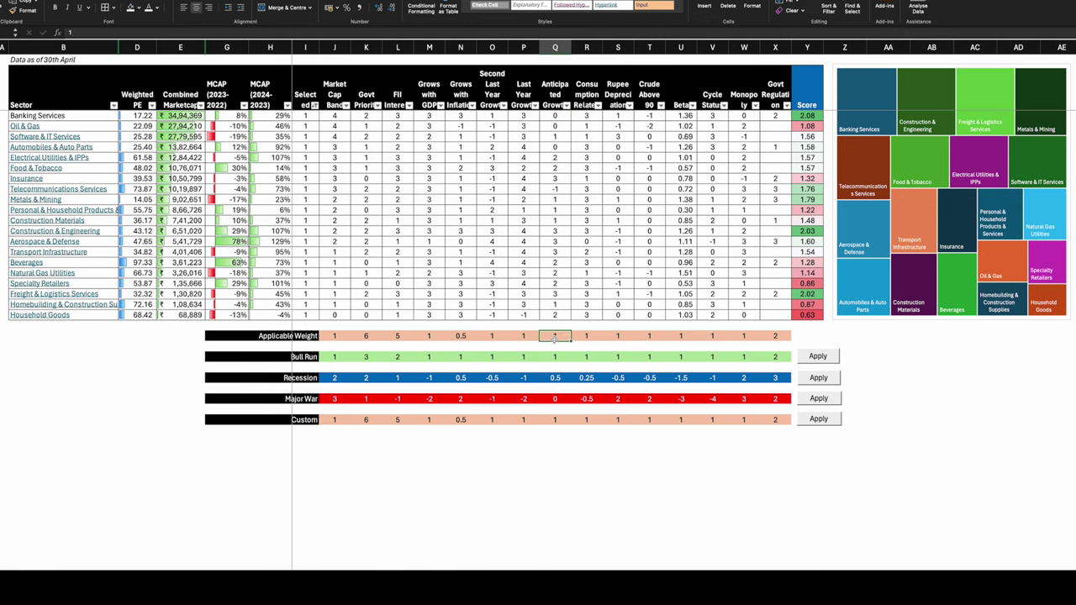
{"action": "left_click", "coordinate": [818, 355]}
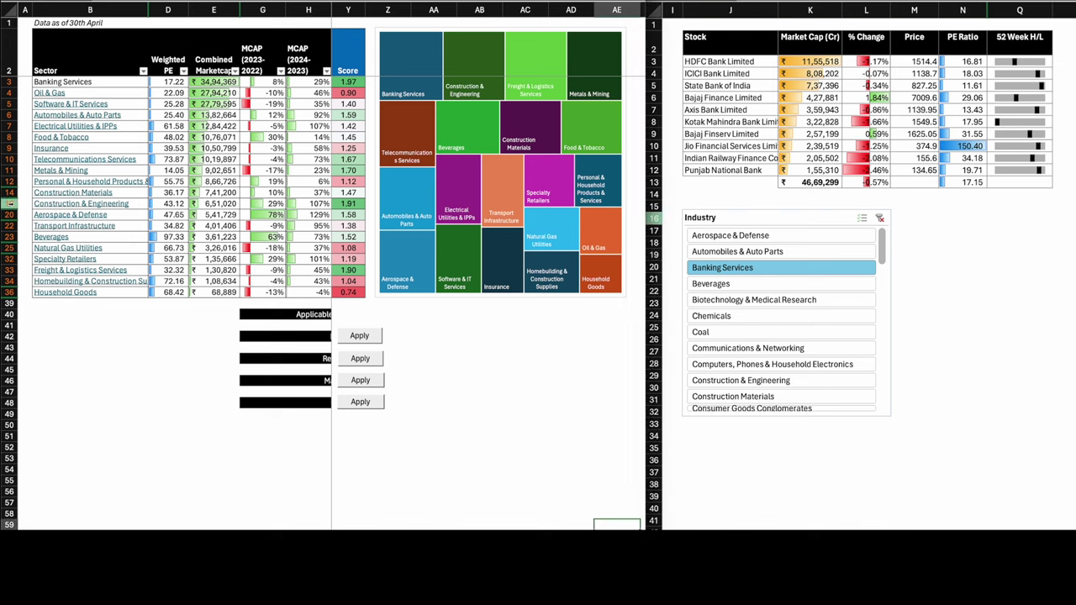
Step: Filter the stocks to Construction & Engineering, review them, then pick Freight & Logistics Services
{"action": "left_click", "coordinate": [98, 227]}
{"action": "left_click", "coordinate": [117, 204]}
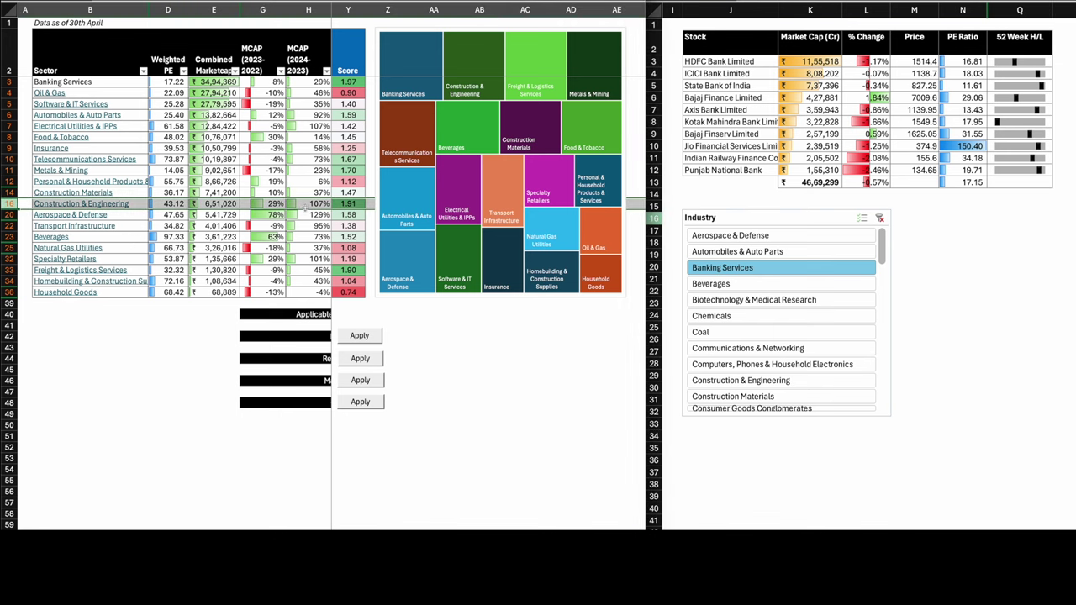
{"action": "left_click", "coordinate": [790, 380]}
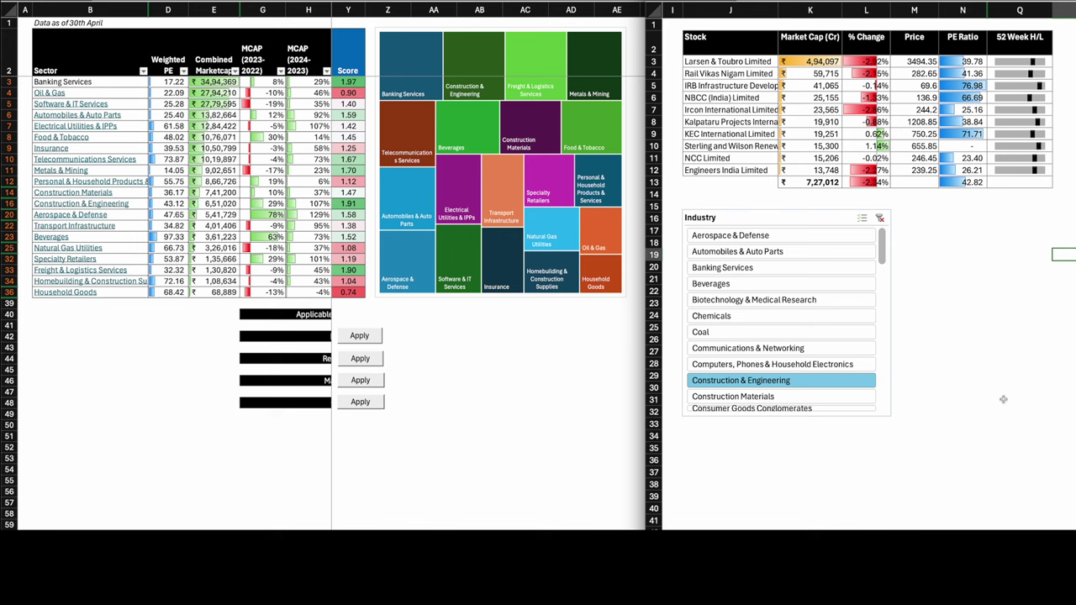
{"action": "left_click", "coordinate": [1029, 67]}
{"action": "left_click_drag", "start_coordinate": [1031, 71], "coordinate": [1033, 173]}
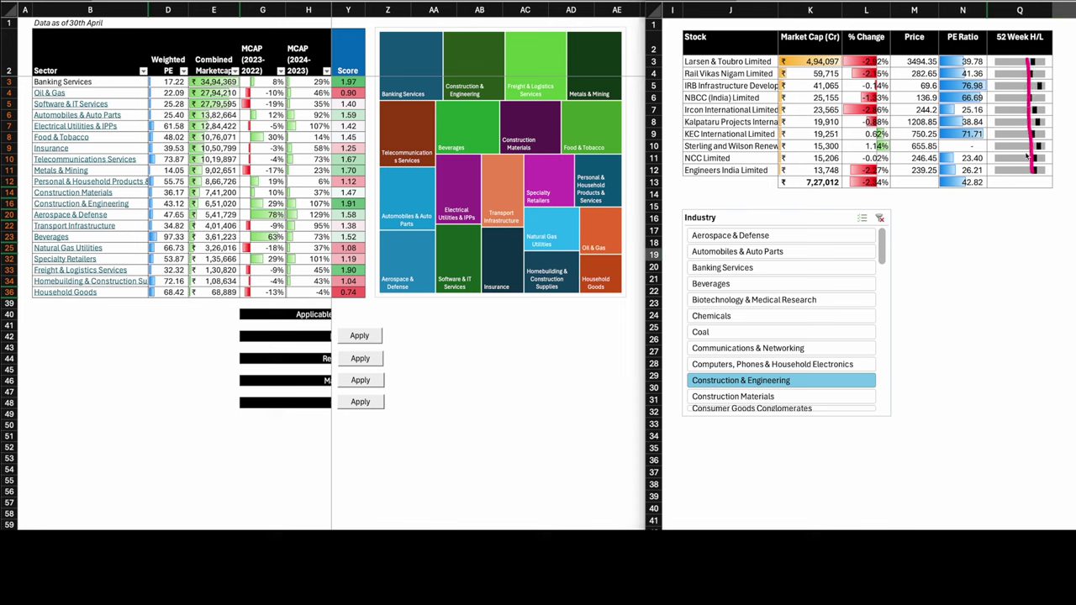
{"action": "mouse_move", "coordinate": [999, 62]}
{"action": "left_mouse_down"}
{"action": "mouse_move", "coordinate": [1001, 167]}
{"action": "mouse_move", "coordinate": [1031, 177]}
{"action": "left_mouse_up"}
{"action": "key", "text": "Escape"}
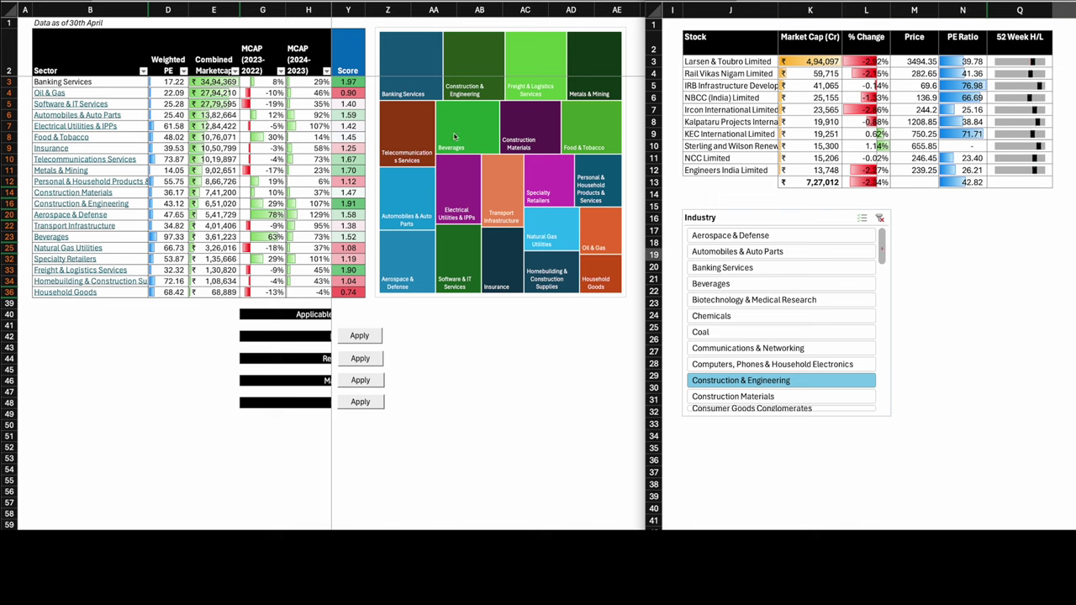
{"action": "left_click", "coordinate": [8, 269]}
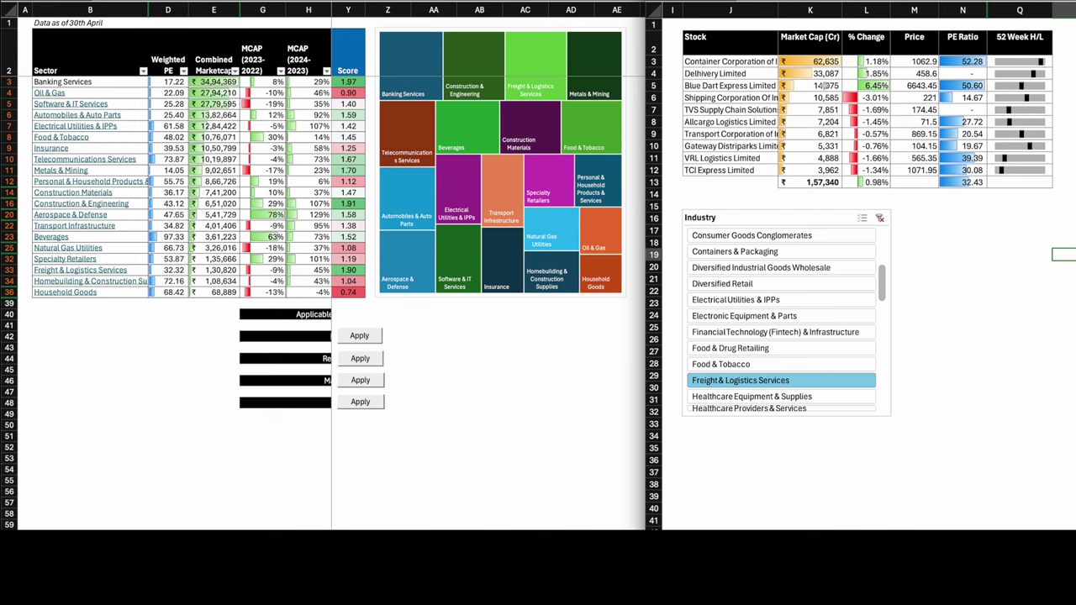
{"action": "mouse_move", "coordinate": [1043, 66]}
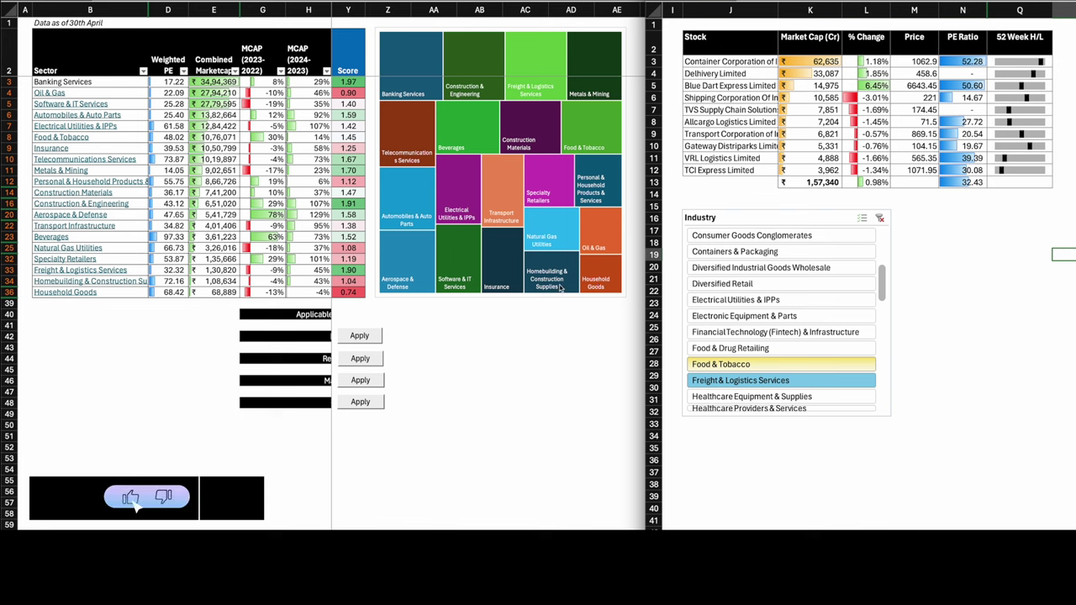
Step: Check the Household Goods score, then filter the stock list to Oil & Gas companies
{"action": "left_click", "coordinate": [280, 294]}
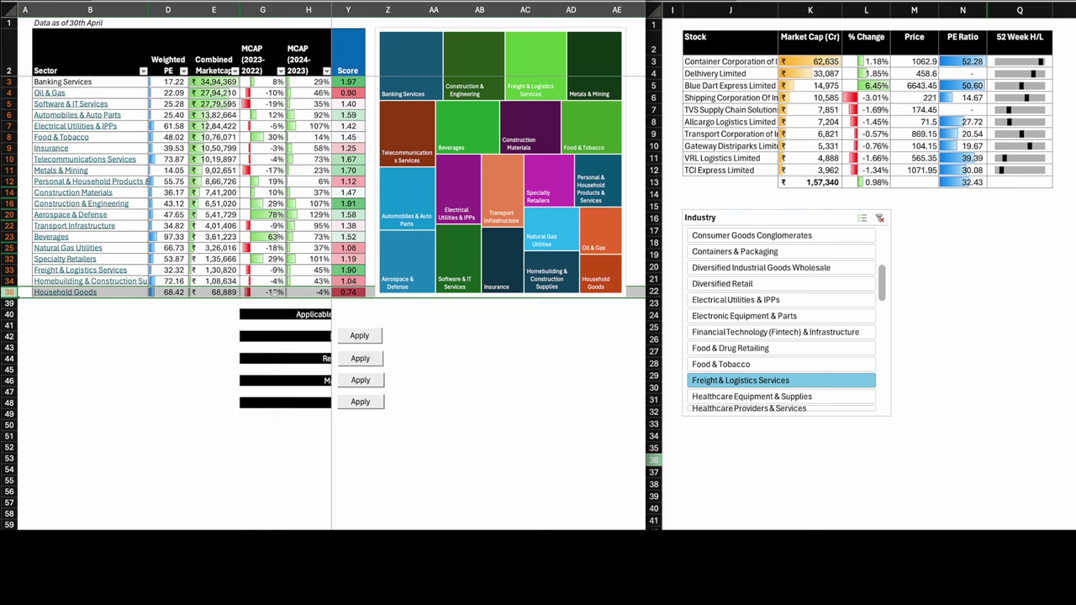
{"action": "mouse_move", "coordinate": [607, 281]}
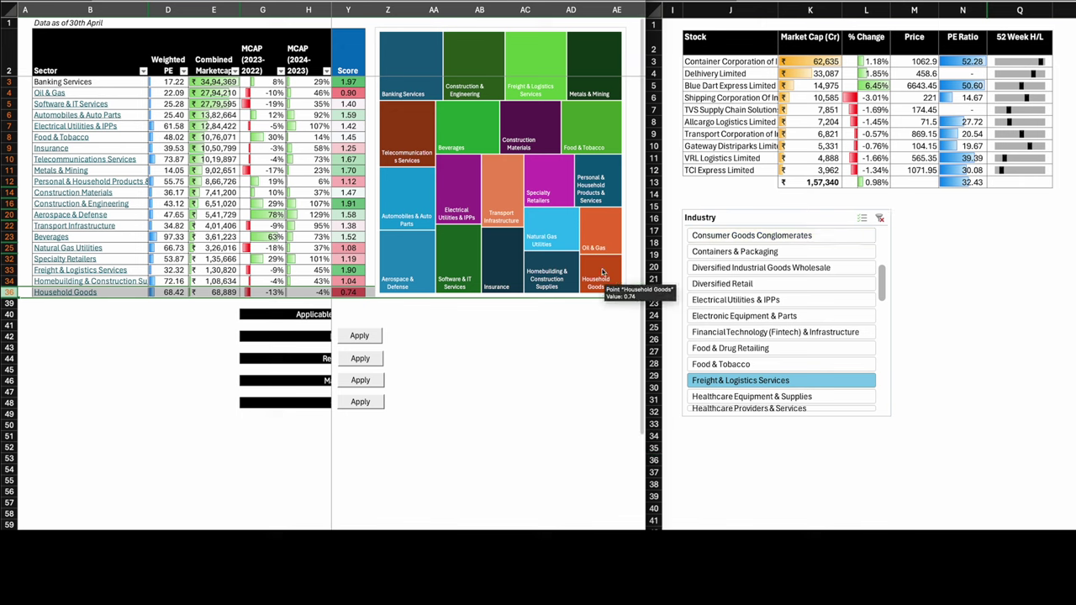
{"action": "left_click", "coordinate": [48, 92]}
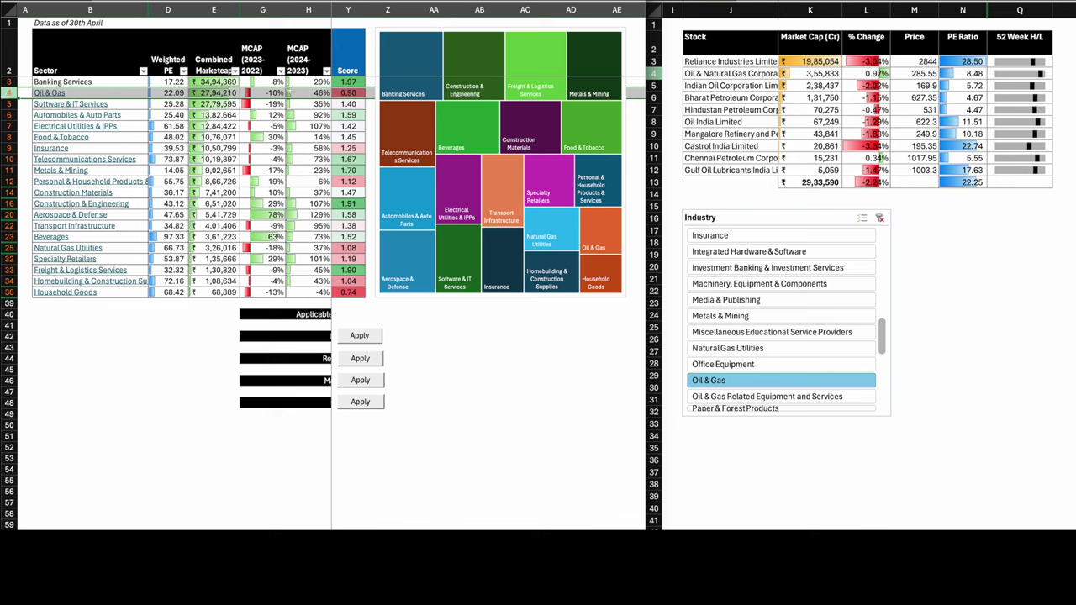
{"action": "left_click_drag", "start_coordinate": [1027, 61], "coordinate": [1032, 171]}
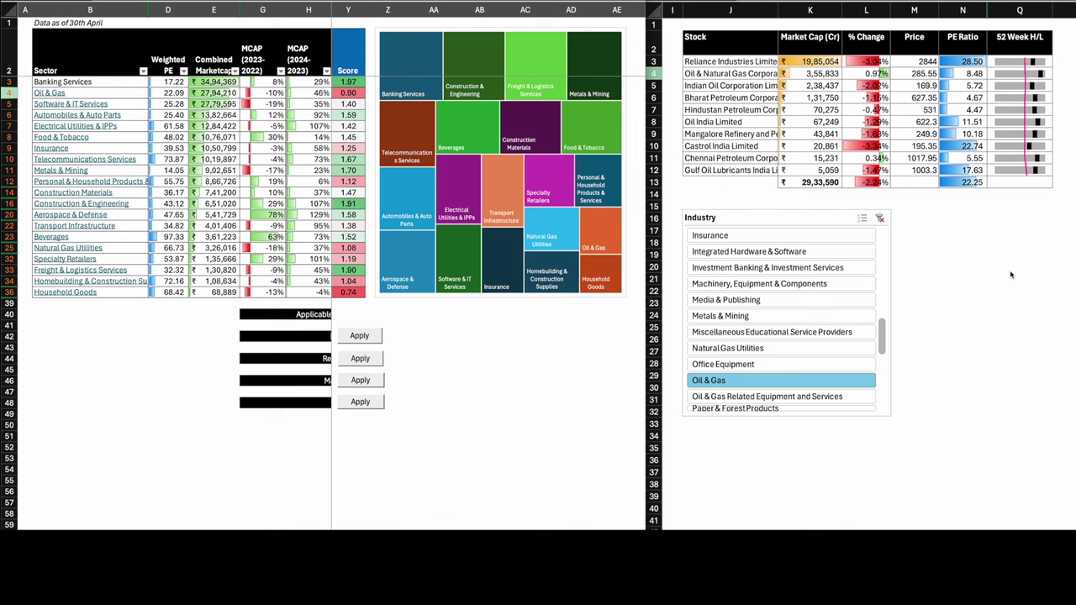
{"action": "key", "text": "Escape"}
{"action": "left_click", "coordinate": [229, 160]}
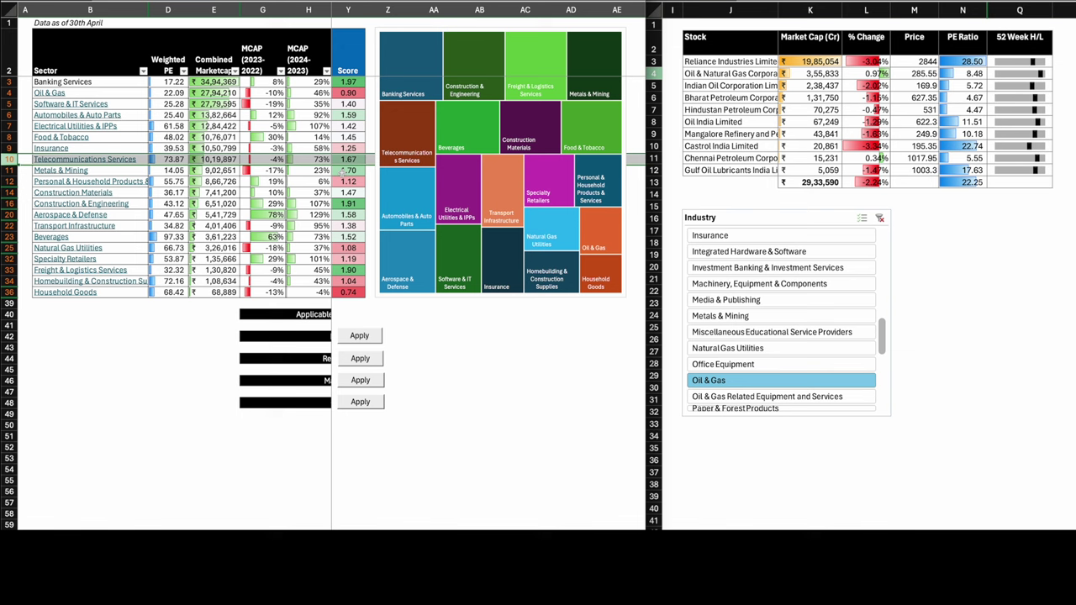
Step: Filter the stock list to Automobiles & Auto Parts companies
{"action": "left_click", "coordinate": [8, 115]}
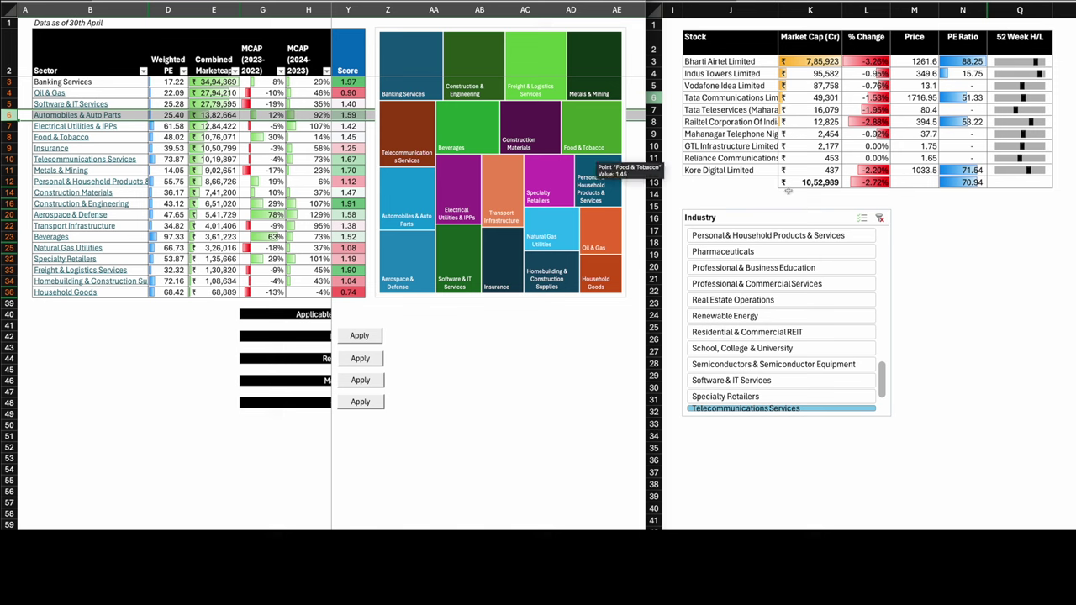
{"action": "left_click", "coordinate": [1034, 62]}
{"action": "mouse_move", "coordinate": [1034, 61]}
{"action": "left_mouse_down"}
{"action": "mouse_move", "coordinate": [1032, 187]}
{"action": "mouse_move", "coordinate": [1051, 164]}
{"action": "mouse_move", "coordinate": [1044, 55]}
{"action": "left_mouse_up"}
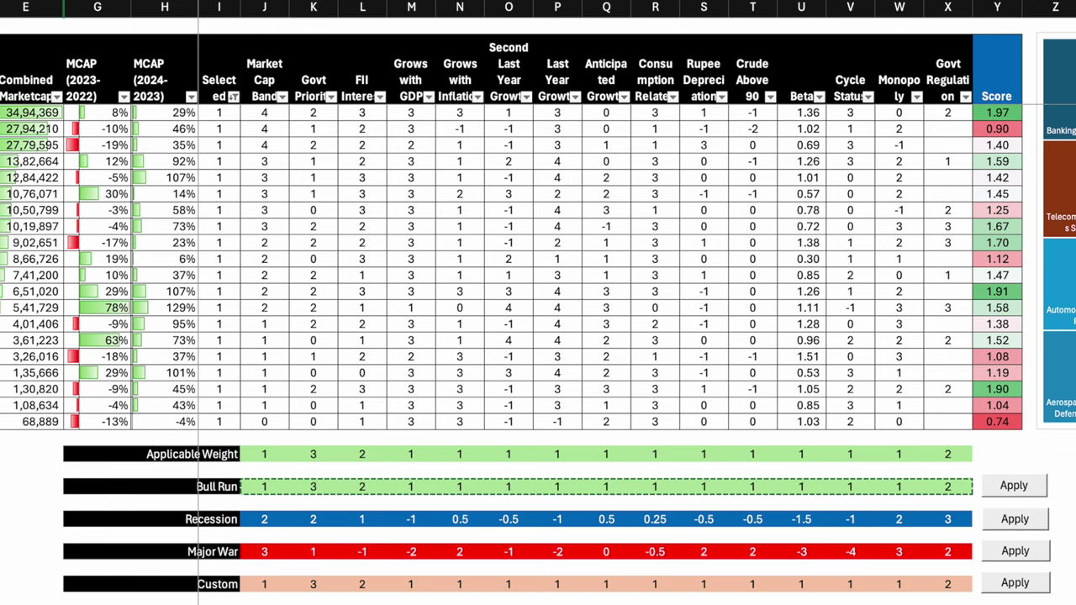
Step: Apply the Recession weights, rescoring sectors from 3.84 (Telecommunications) to -0.87 (Specialty Retailers)
{"action": "left_click", "coordinate": [1015, 521]}
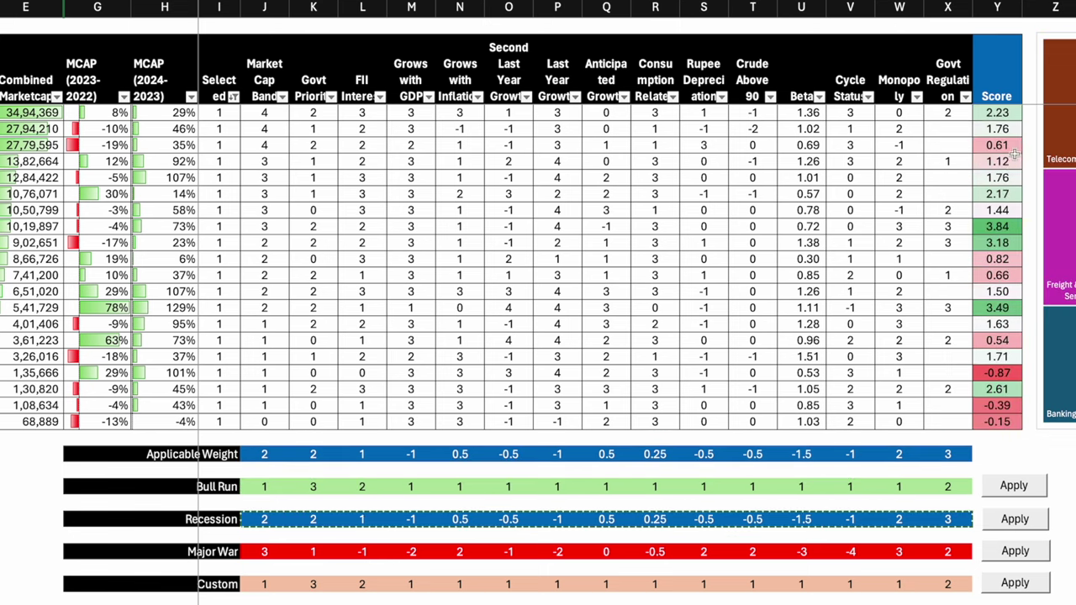
{"action": "left_click_drag", "start_coordinate": [1005, 133], "coordinate": [1000, 422]}
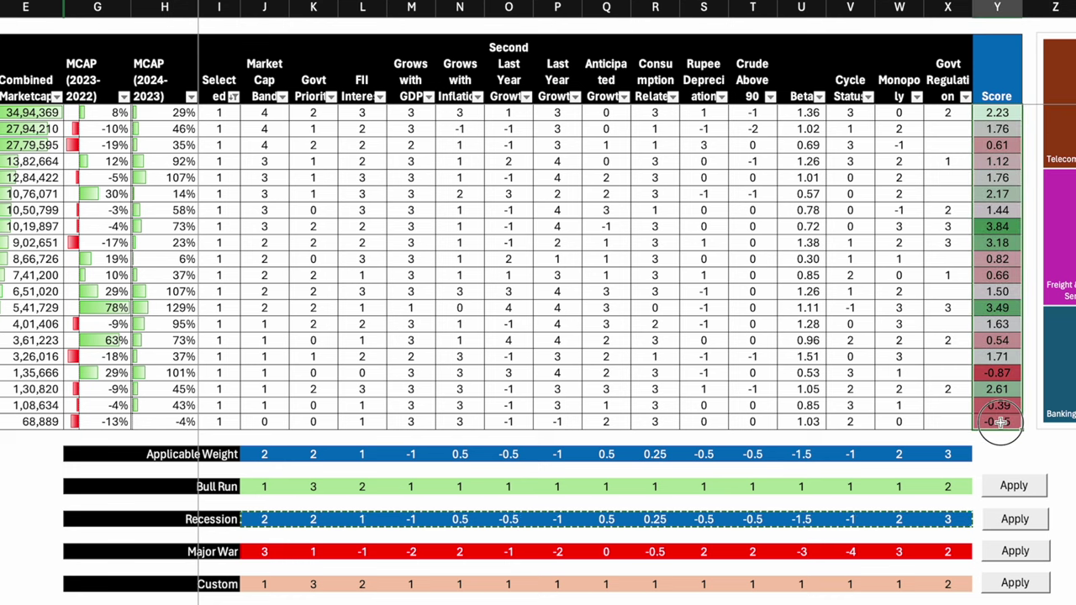
{"action": "scroll", "coordinate": [1001, 422], "scroll_direction": "down", "scroll_amount": 2, "text": "ctrl"}
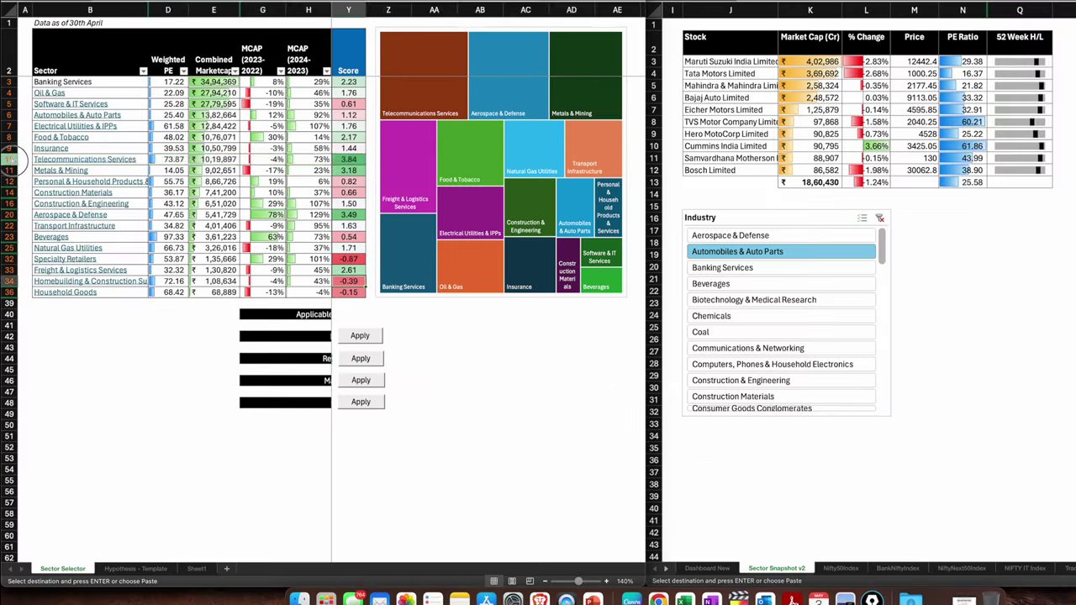
{"action": "left_click", "coordinate": [11, 159]}
Step: Scroll the Industry slicer to Aerospace & Defense, then return to the sector scoring sheet
{"action": "mouse_move", "coordinate": [490, 176]}
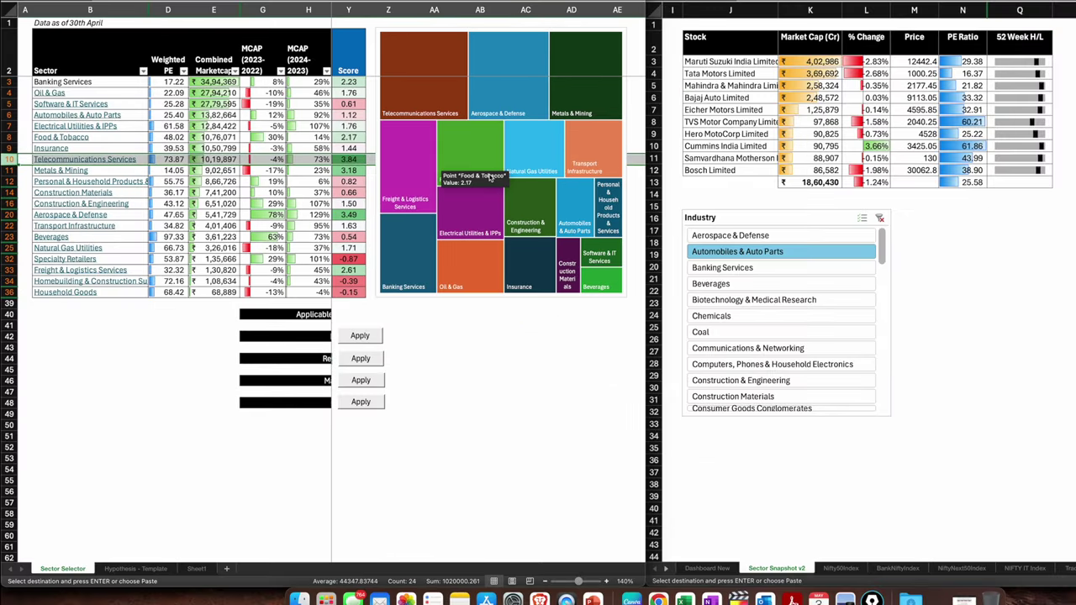
{"action": "mouse_move", "coordinate": [477, 80]}
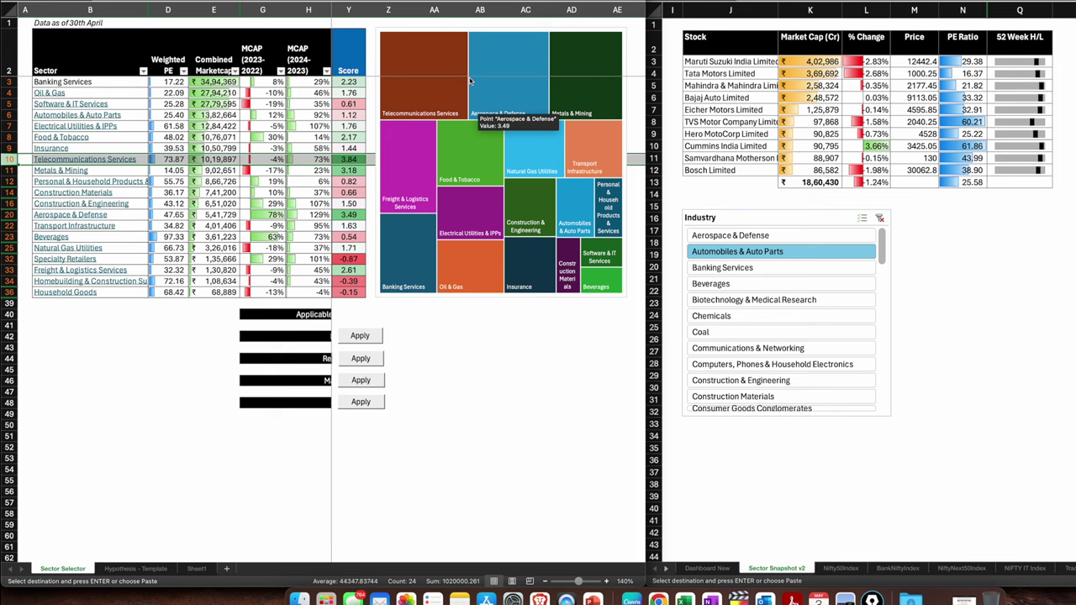
{"action": "scroll", "coordinate": [865, 332], "scroll_direction": "down", "scroll_amount": 5}
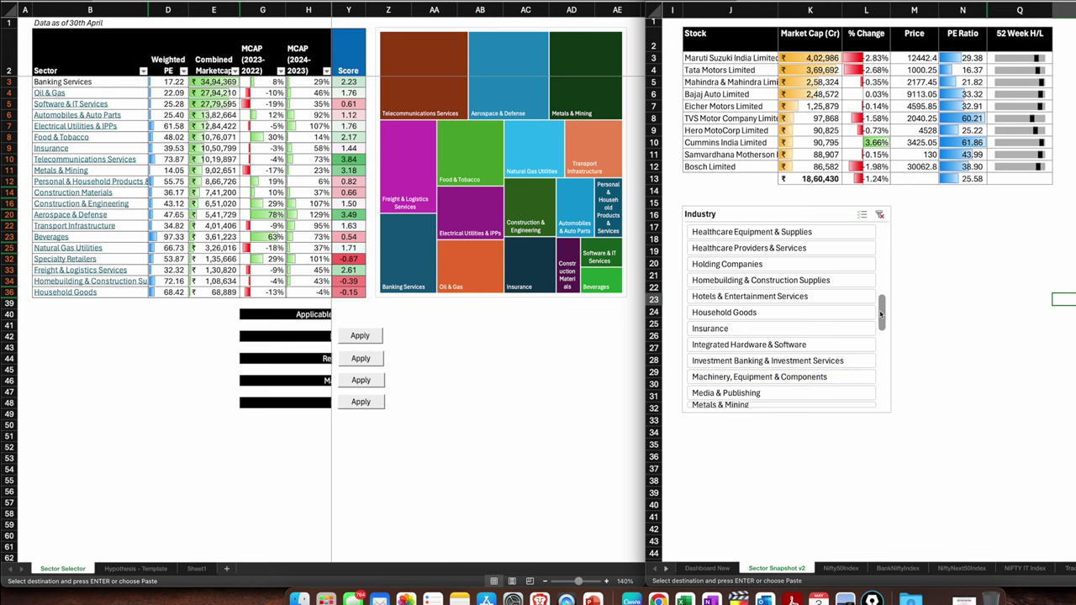
{"action": "left_click_drag", "start_coordinate": [881, 315], "coordinate": [880, 348]}
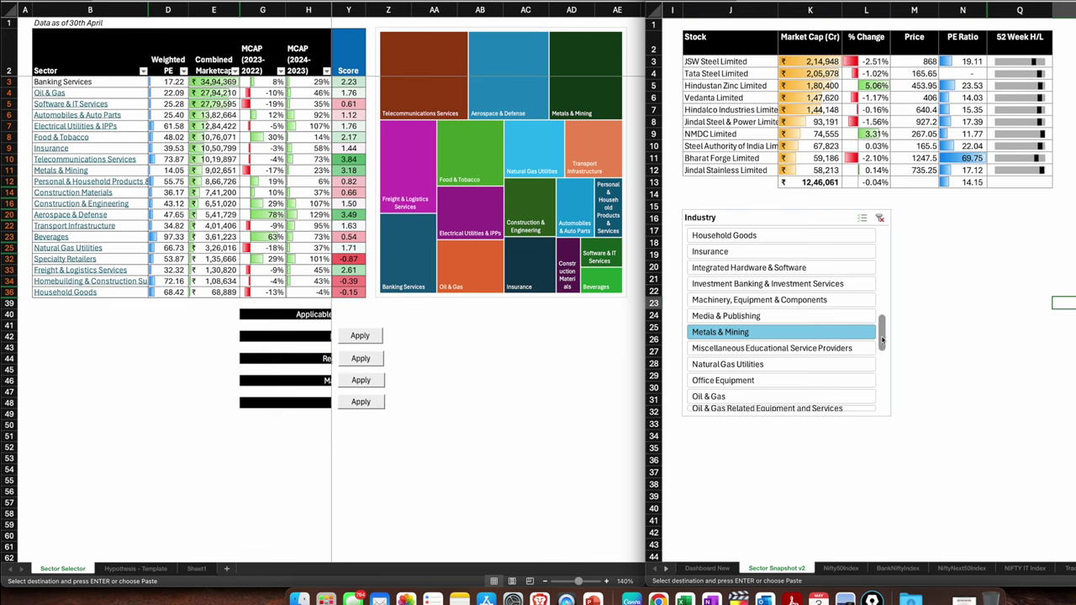
{"action": "left_click_drag", "start_coordinate": [880, 348], "coordinate": [879, 236]}
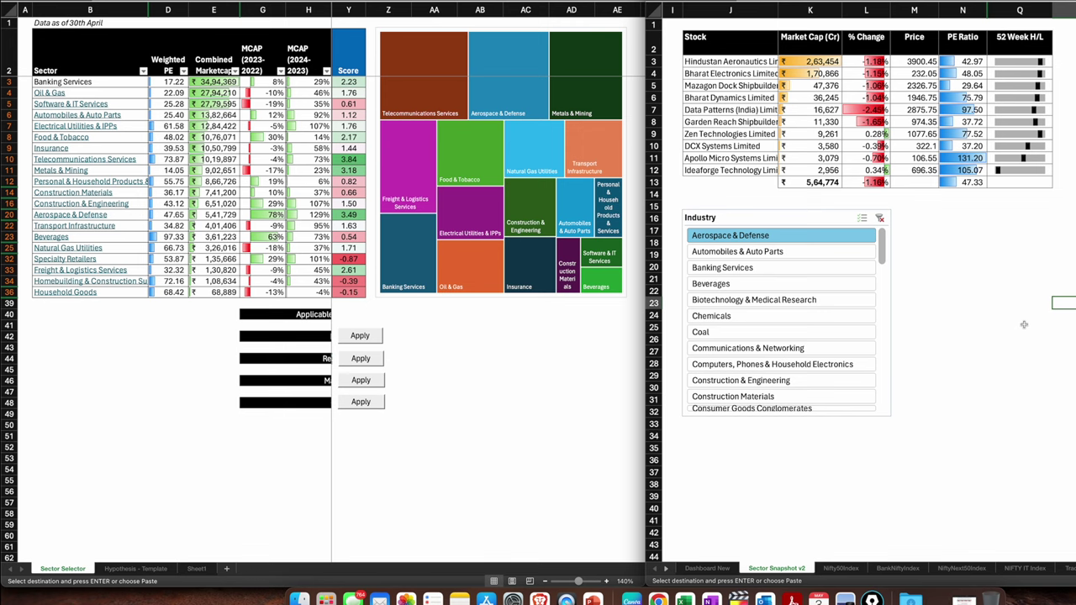
{"action": "key", "text": "super+grave"}
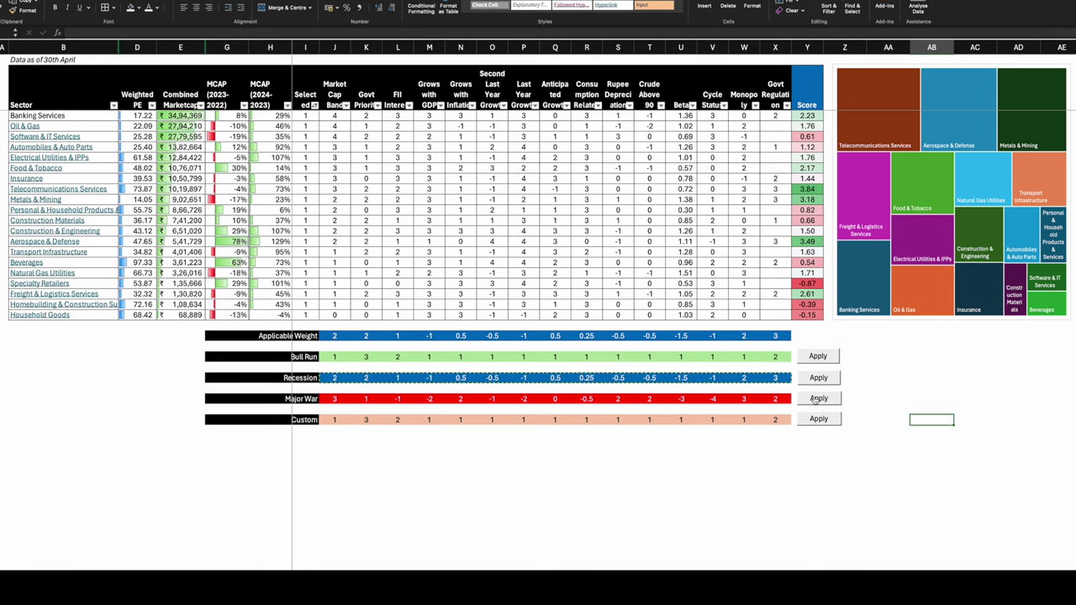
Step: Apply the Major War weights, scoring Telecommunications 6.22 down to Specialty Retailers -14.74
{"action": "left_click", "coordinate": [818, 399]}
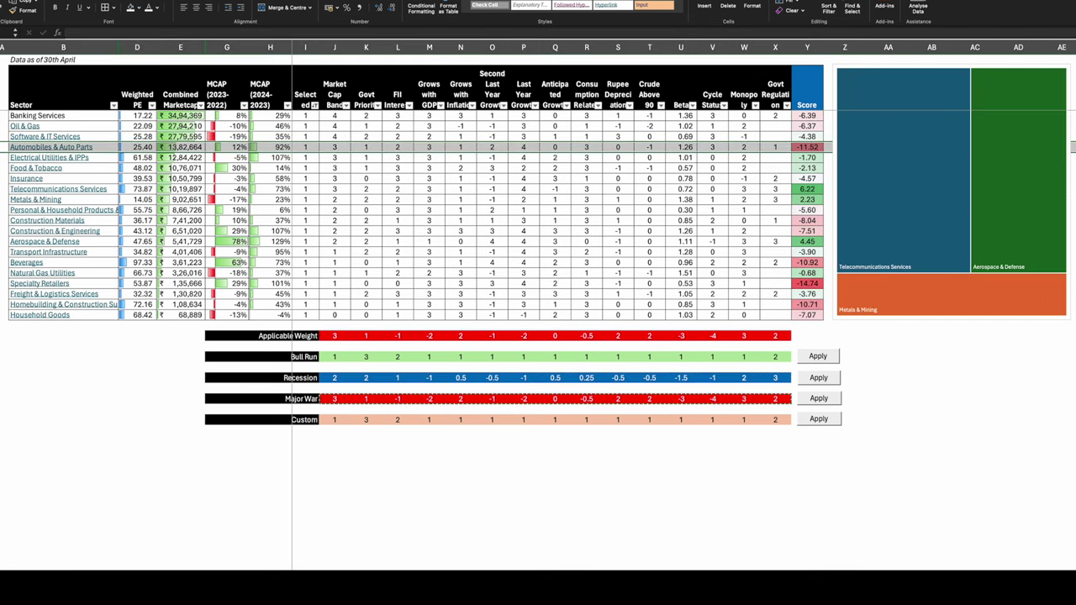
{"action": "left_click", "coordinate": [1058, 409]}
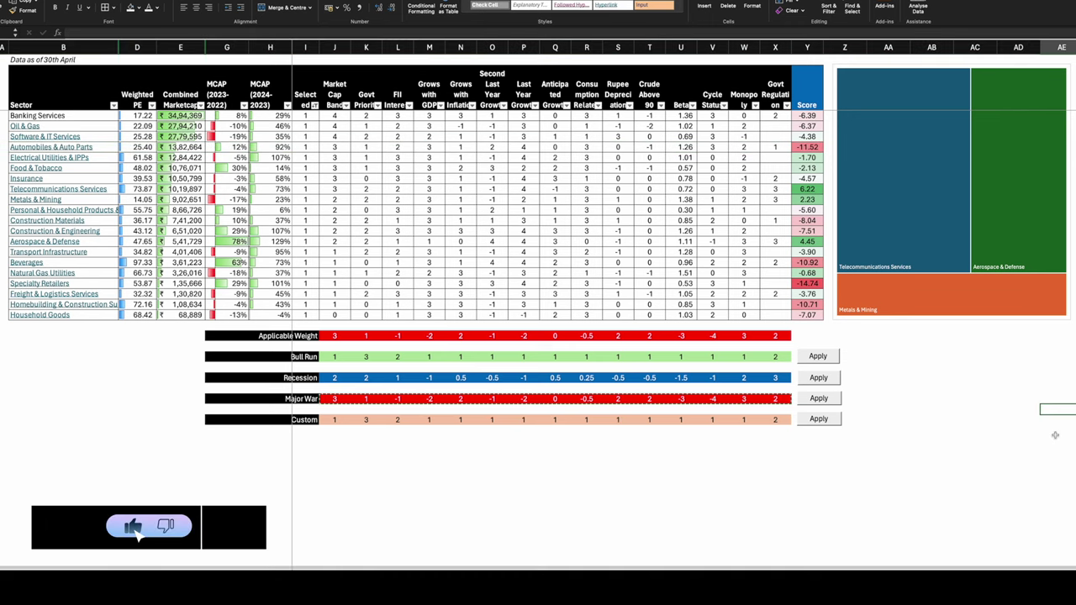
{"action": "mouse_move", "coordinate": [1043, 256]}
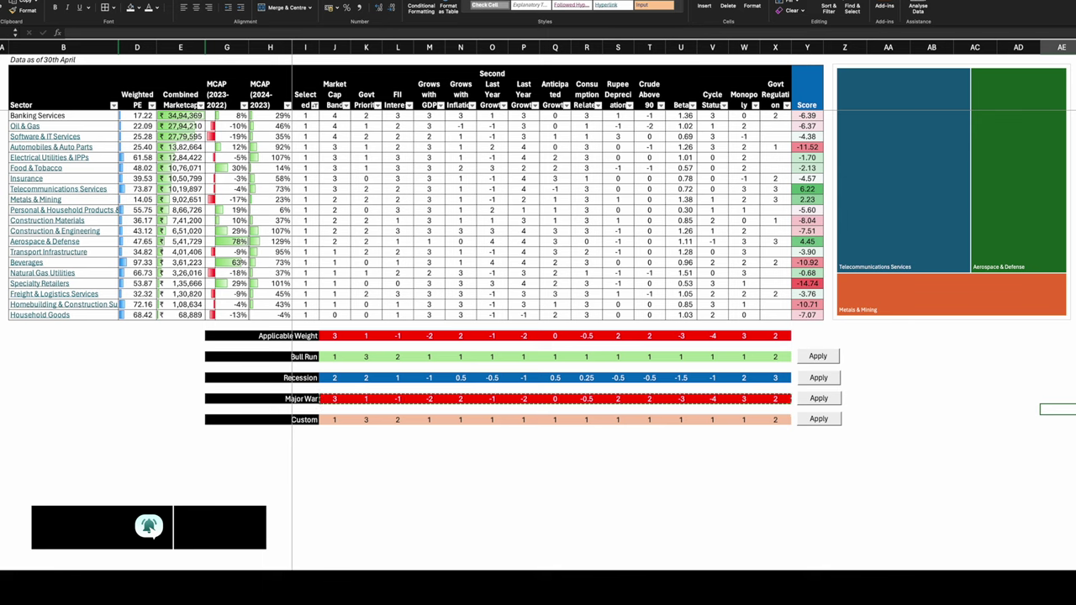
{"action": "mouse_move", "coordinate": [993, 297]}
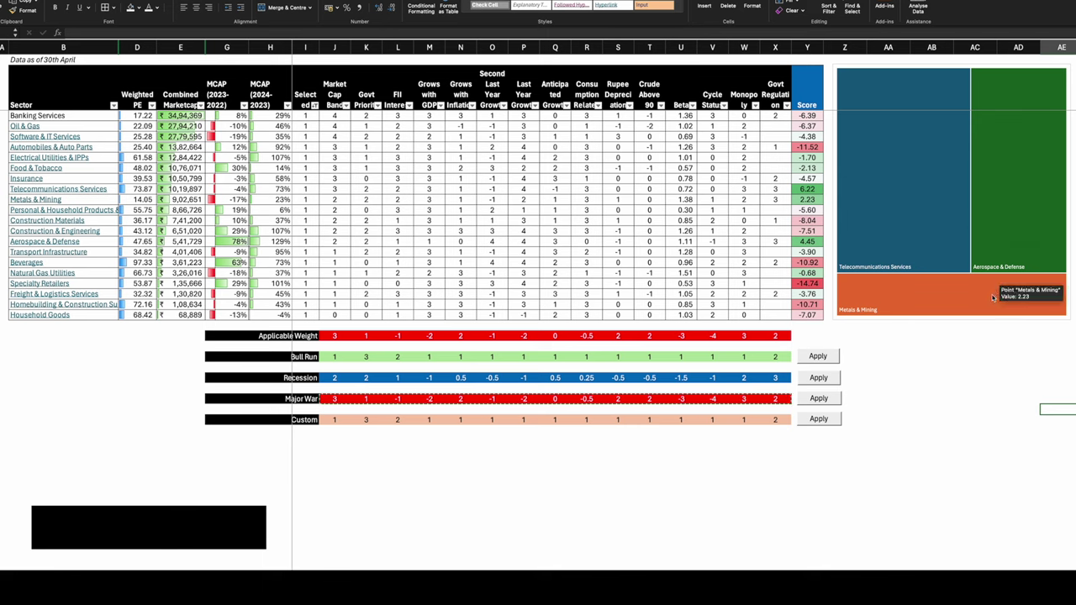
{"action": "left_click", "coordinate": [397, 513]}
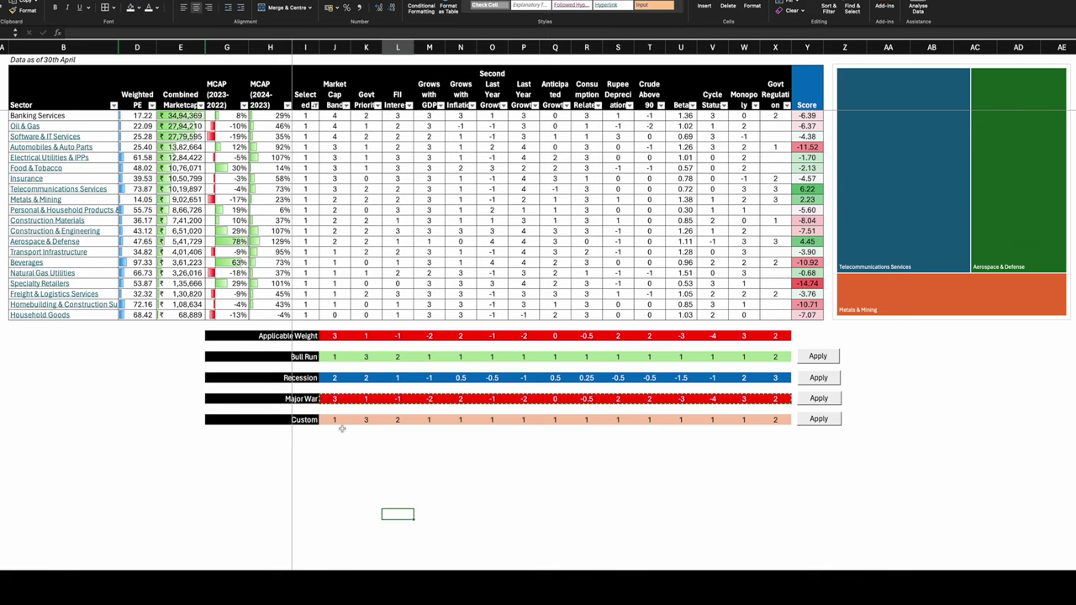
Step: Apply the Bull Run weights to the sector scores
{"action": "left_click_drag", "start_coordinate": [332, 419], "coordinate": [773, 420]}
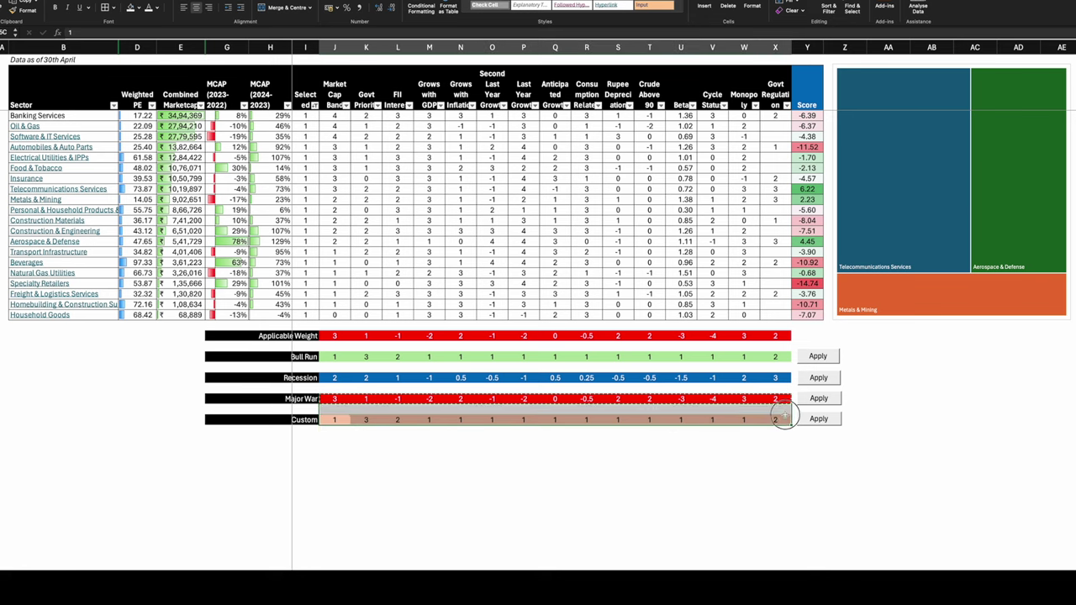
{"action": "left_click", "coordinate": [302, 419]}
{"action": "left_click", "coordinate": [307, 420]}
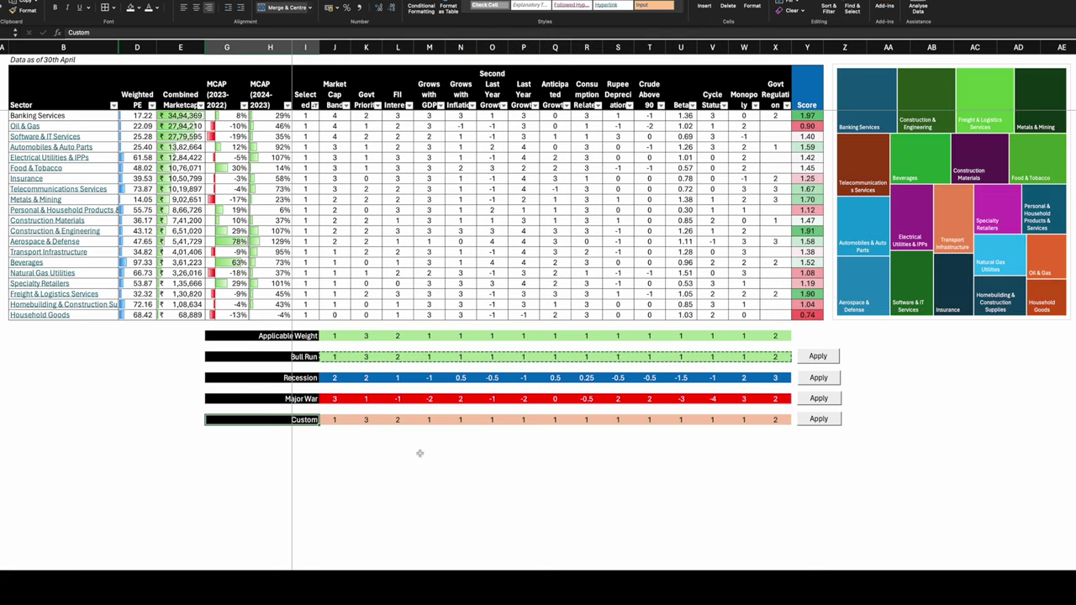
Step: Set Custom weights K=6, L=5, N=0.5 and rescore the sectors with the Custom row
{"action": "key", "text": "Right"}
{"action": "key", "text": "Right"}
{"action": "key", "text": "Right"}
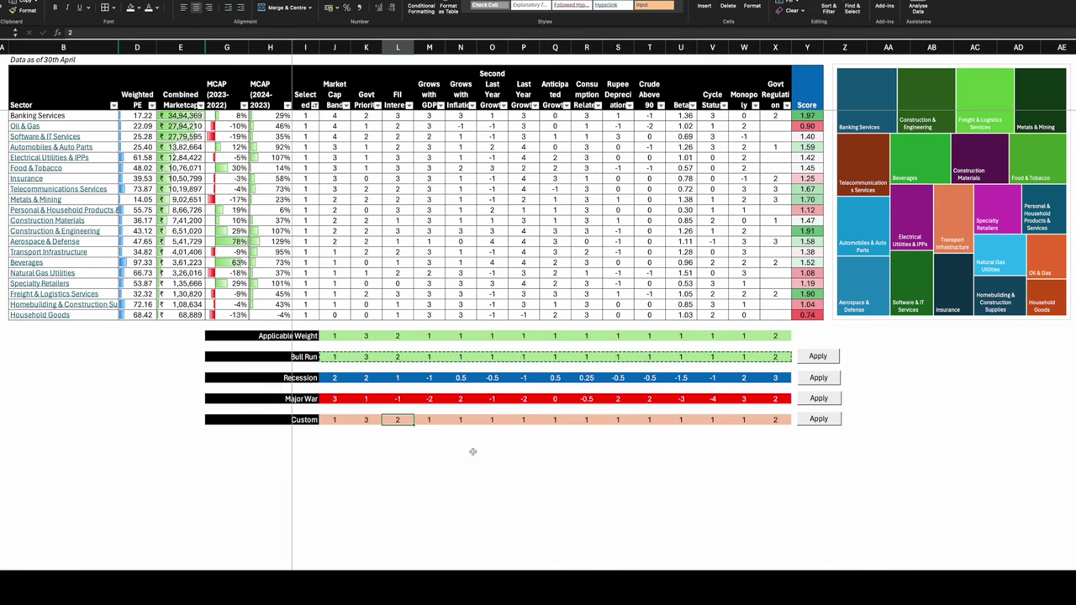
{"action": "type", "text": "5"}
{"action": "key", "text": "ctrl+Return"}
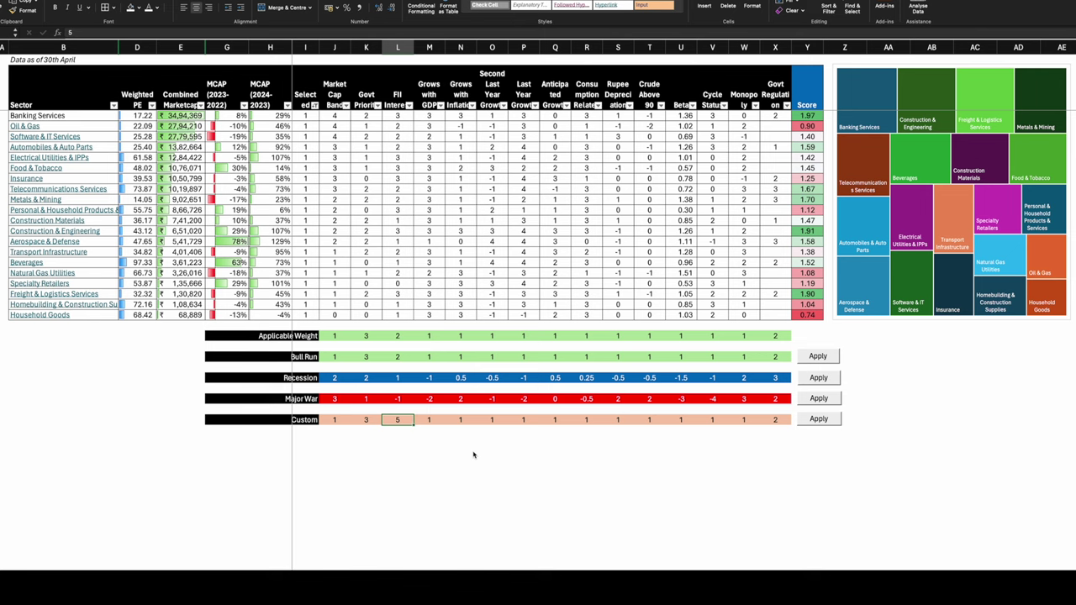
{"action": "key", "text": "Left"}
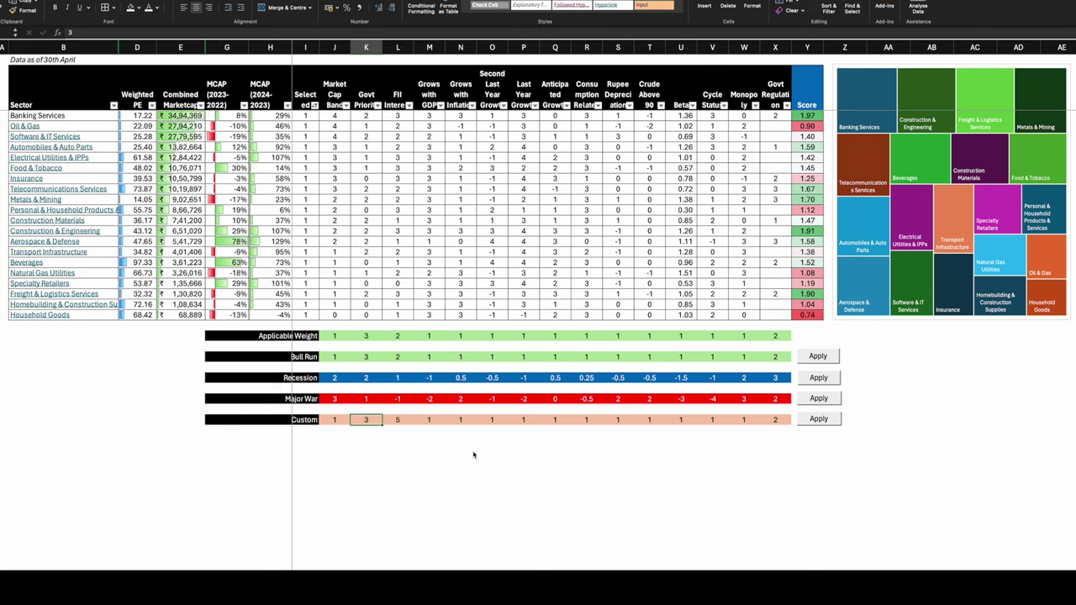
{"action": "type", "text": "6"}
{"action": "key", "text": "Right"}
{"action": "key", "text": "Right"}
{"action": "key", "text": "Right"}
{"action": "type", "text": "0.5"}
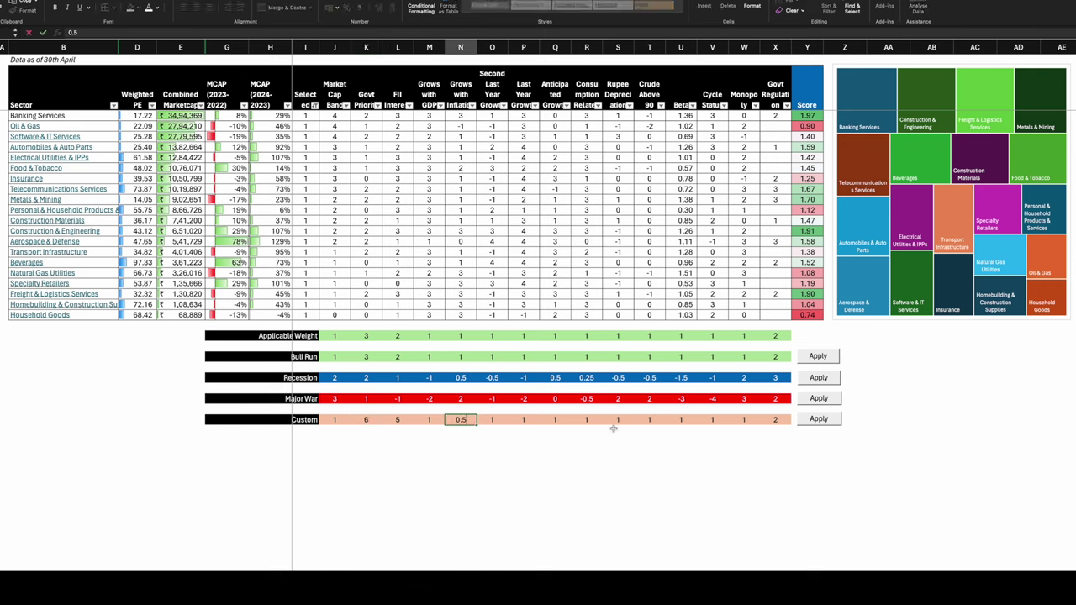
{"action": "key", "text": "Return"}
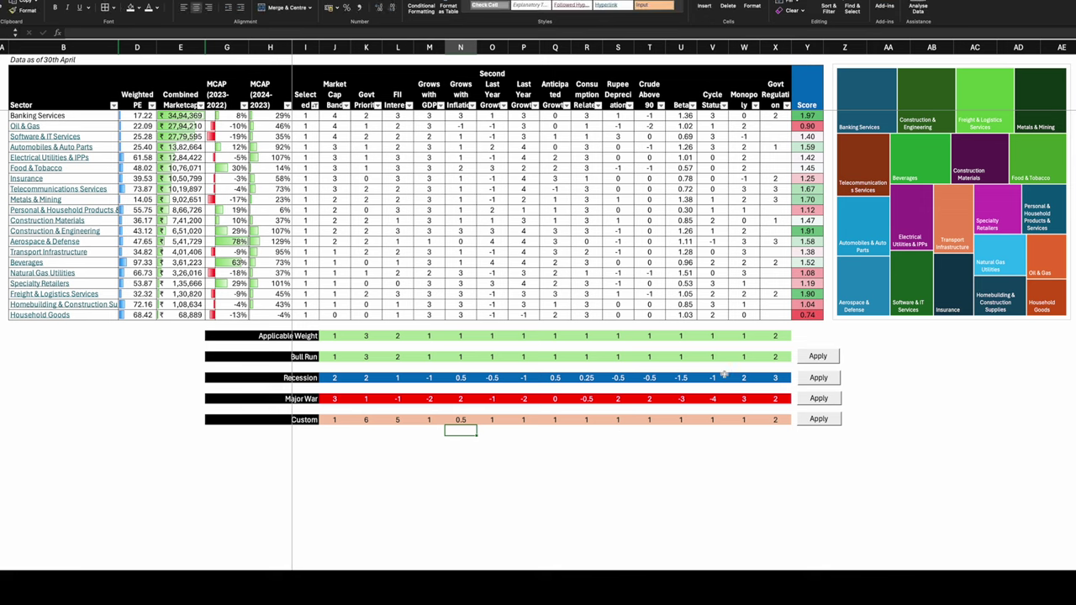
{"action": "left_click", "coordinate": [818, 419]}
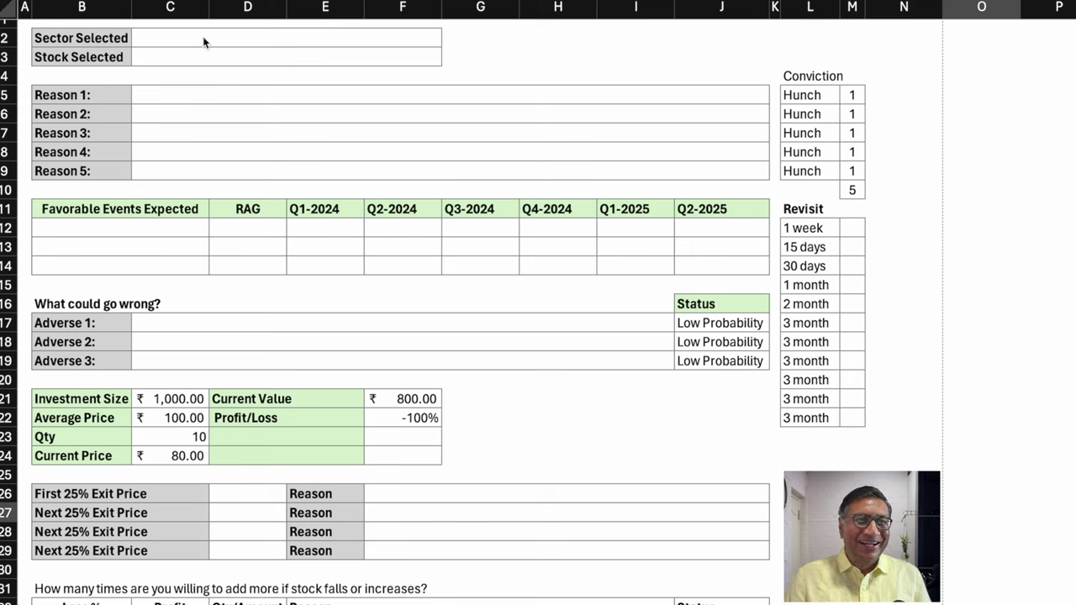
Step: Enter Defence as the sector, HAL as the stock, and Government Interest as Reason 1
{"action": "left_click", "coordinate": [217, 37]}
{"action": "type", "text": "Defence"}
{"action": "key", "text": "Return"}
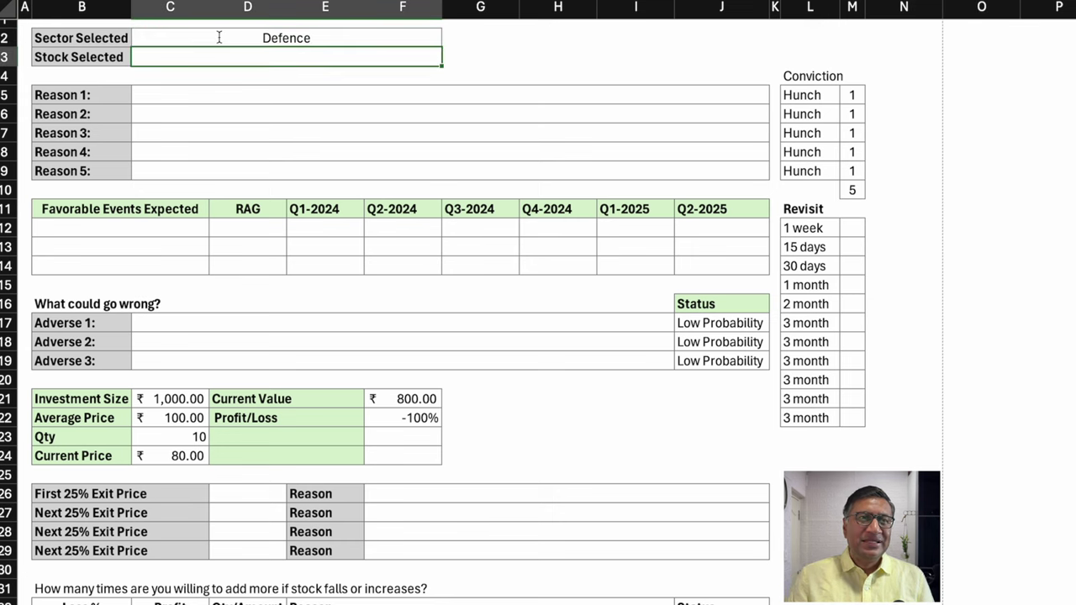
{"action": "type", "text": "HAL"}
{"action": "key", "text": "Return"}
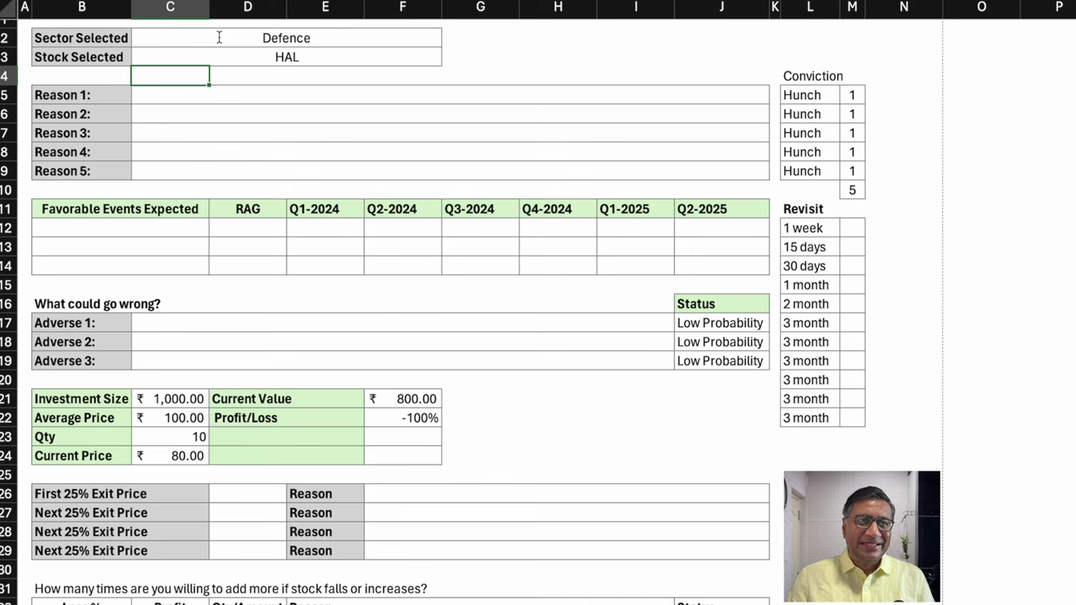
{"action": "left_click", "coordinate": [294, 97]}
{"action": "type", "text": "Govern"}
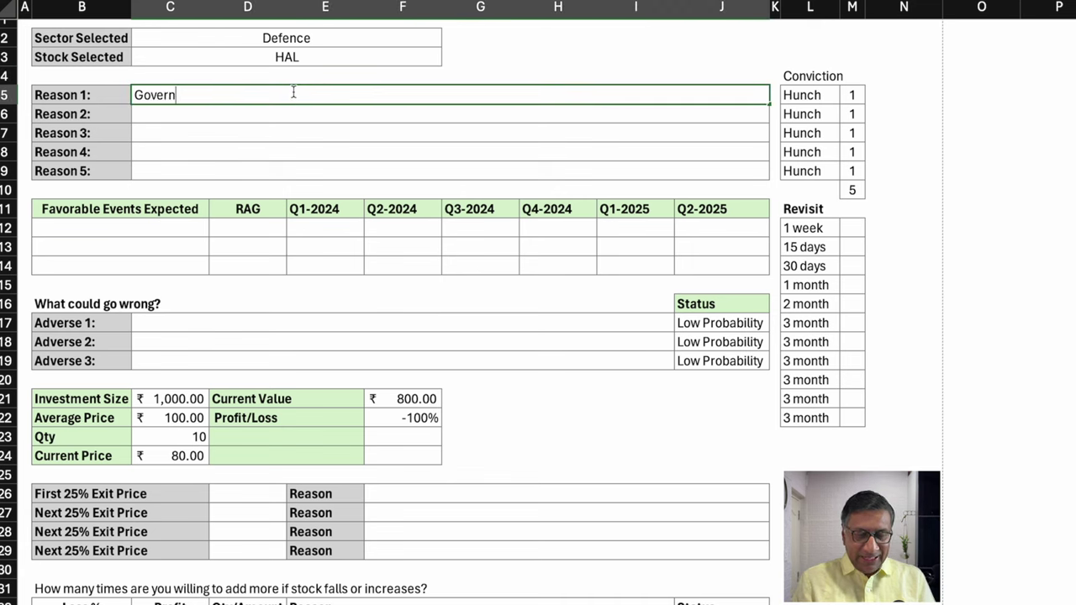
{"action": "type", "text": "ment Interest"}
{"action": "key", "text": "Return"}
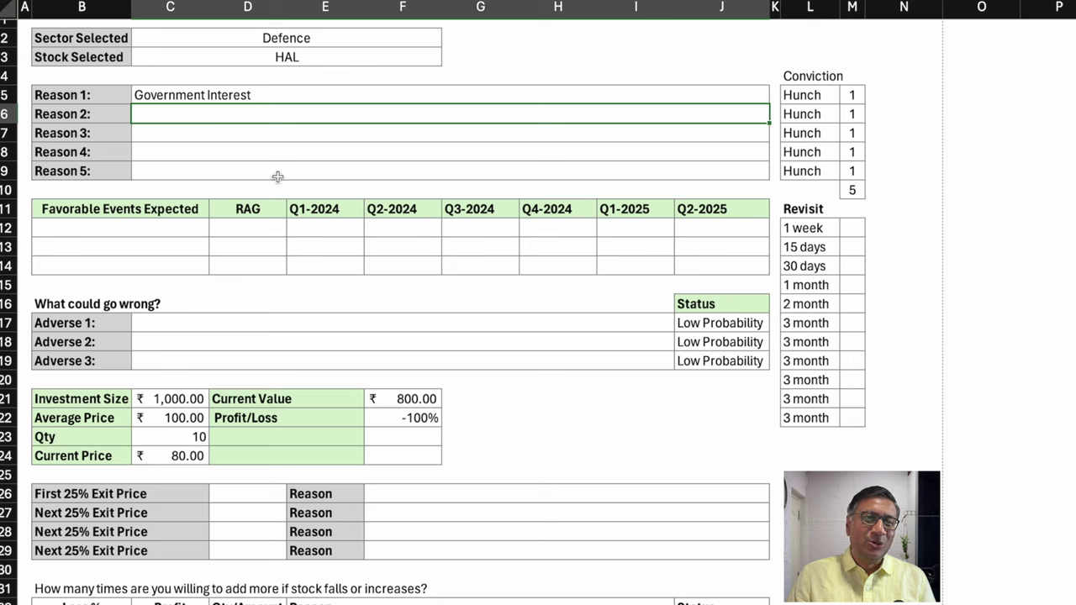
Step: Add the favourable event 'Budget allocation' rated R, then select its quarter columns
{"action": "left_click", "coordinate": [122, 224]}
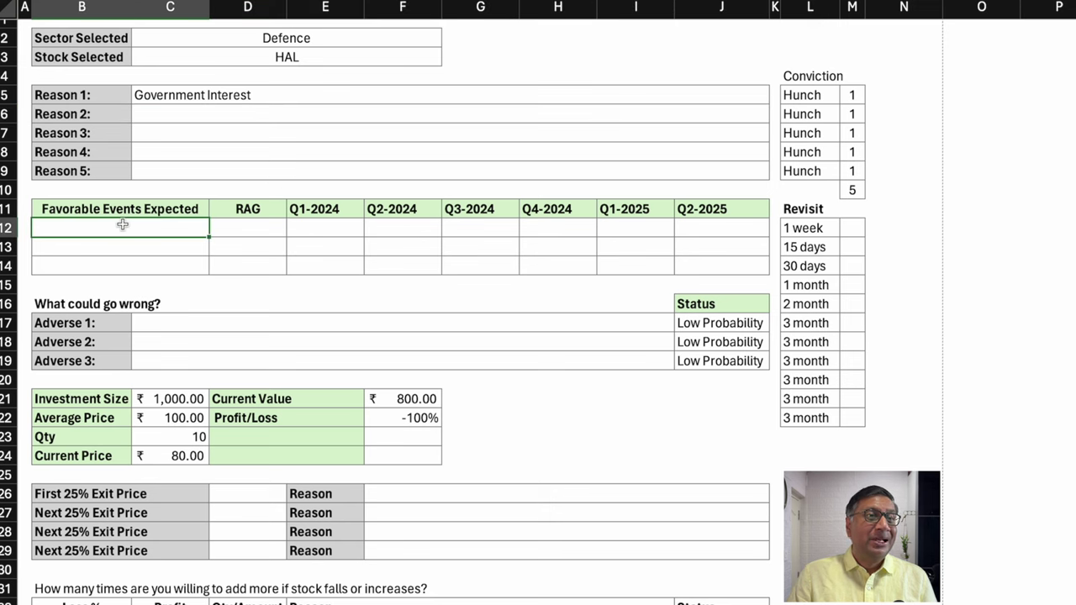
{"action": "type", "text": "Budget al"}
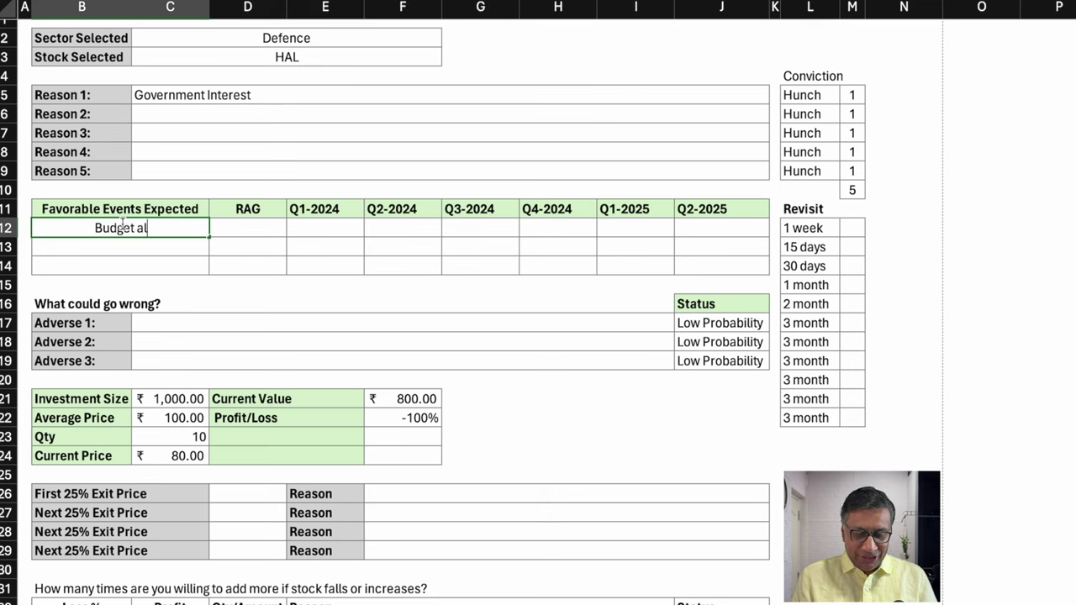
{"action": "type", "text": "location"}
{"action": "key", "text": "Tab"}
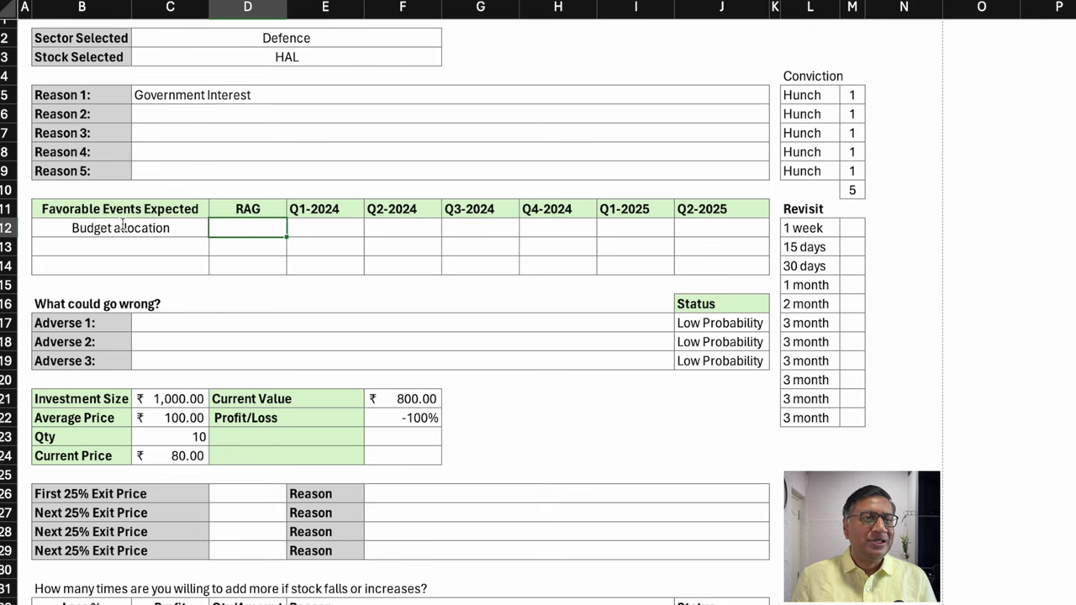
{"action": "type", "text": "R"}
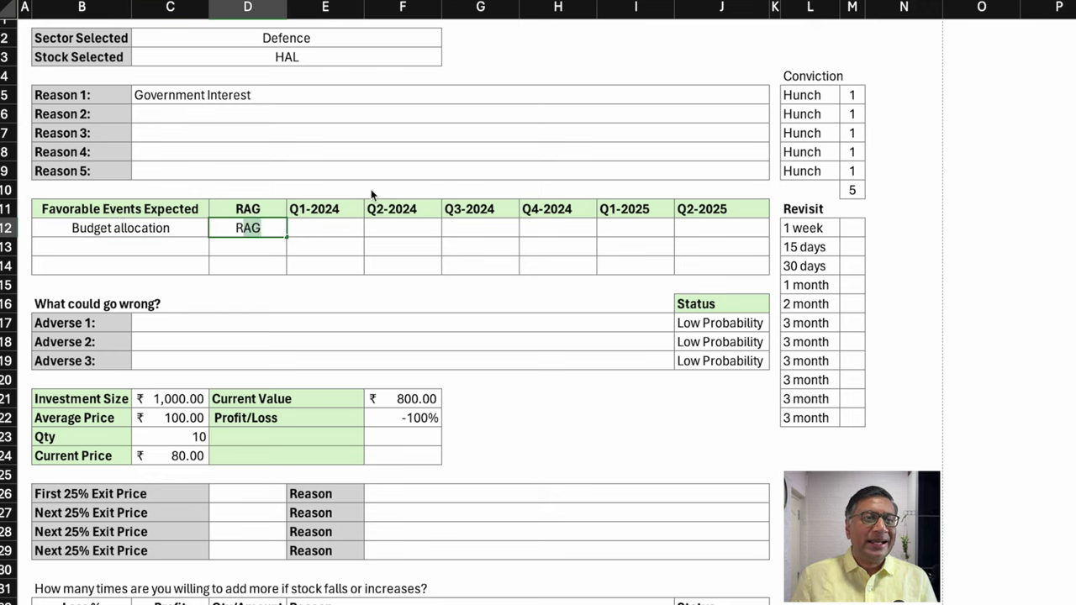
{"action": "key", "text": "BackSpace"}
{"action": "key", "text": "Return"}
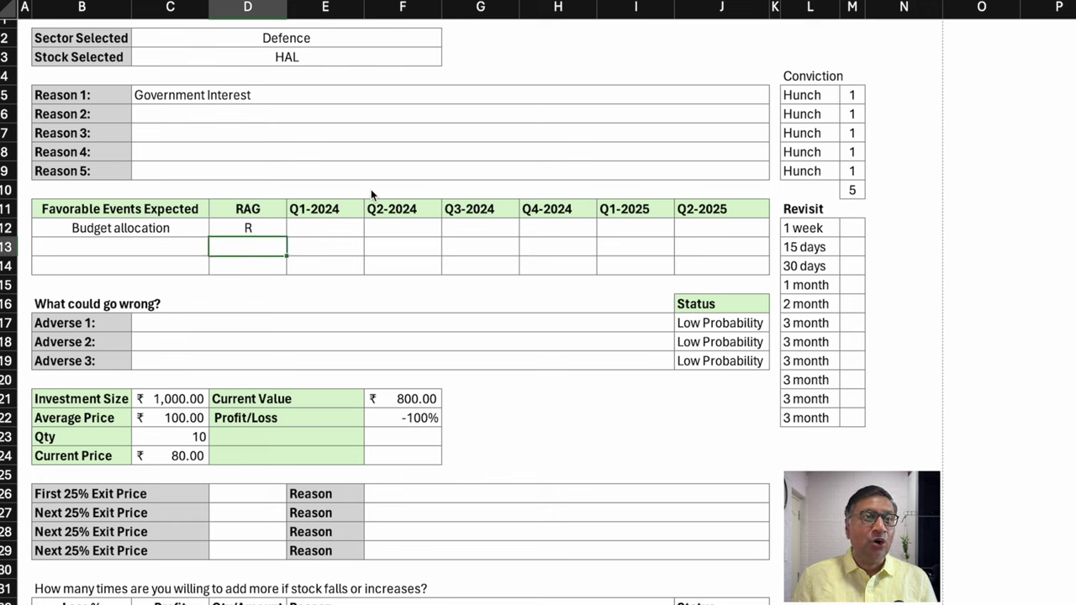
{"action": "key", "text": "Up"}
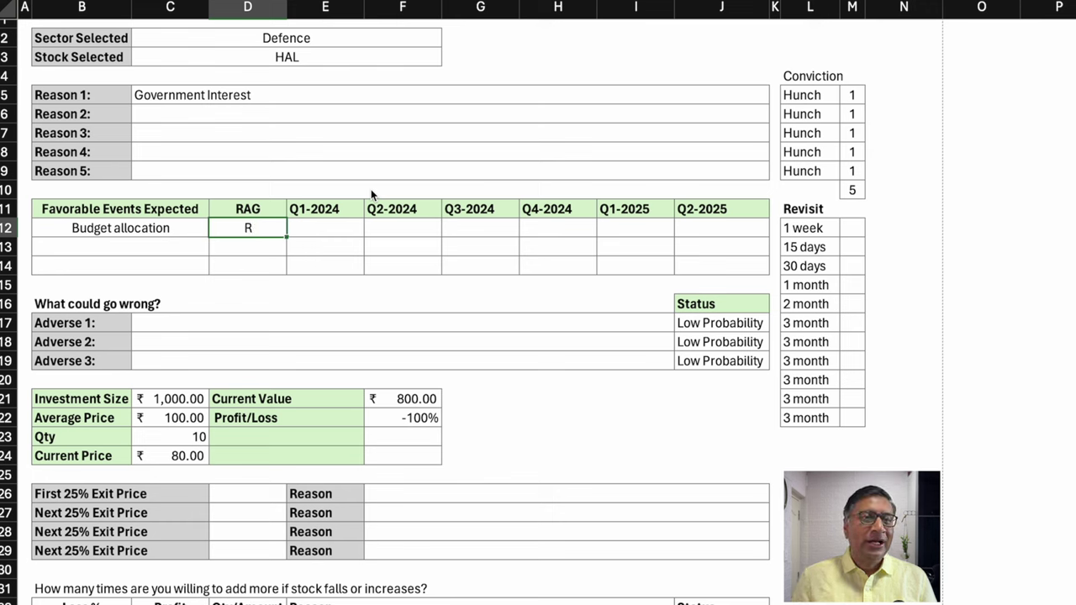
{"action": "key", "text": "Right"}
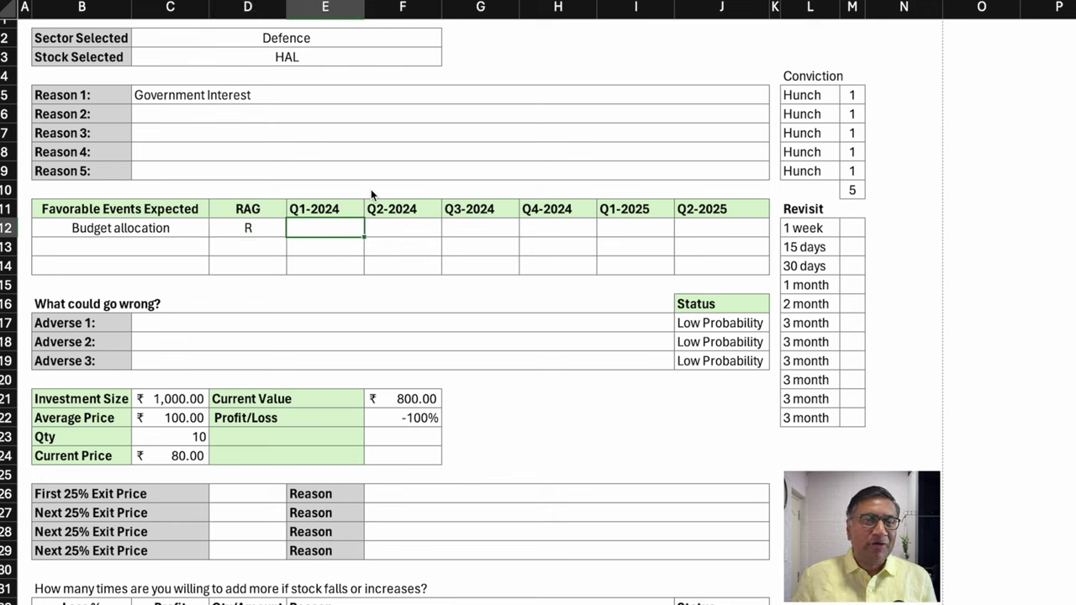
{"action": "key", "text": "shift+Right"}
{"action": "key", "text": "shift+Right"}
{"action": "key", "text": "shift+Right"}
{"action": "key", "text": "shift+Right"}
{"action": "key", "text": "shift+Right"}
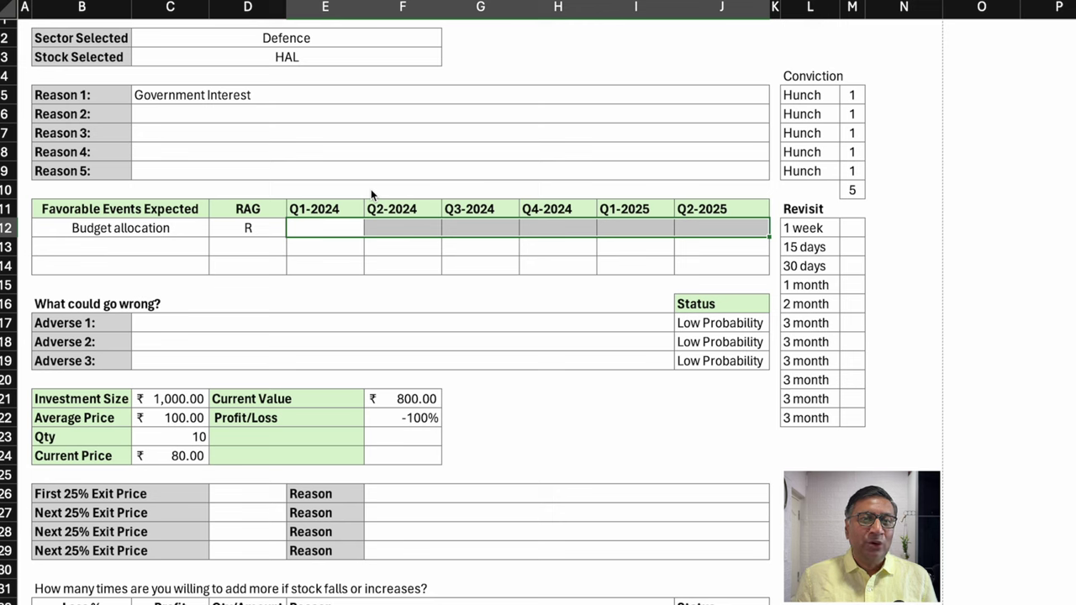
Step: Bring up the status choices for the first adverse event
{"action": "key", "text": "Down"}
{"action": "key", "text": "Down"}
{"action": "key", "text": "Down"}
{"action": "key", "text": "Down"}
{"action": "key", "text": "Down"}
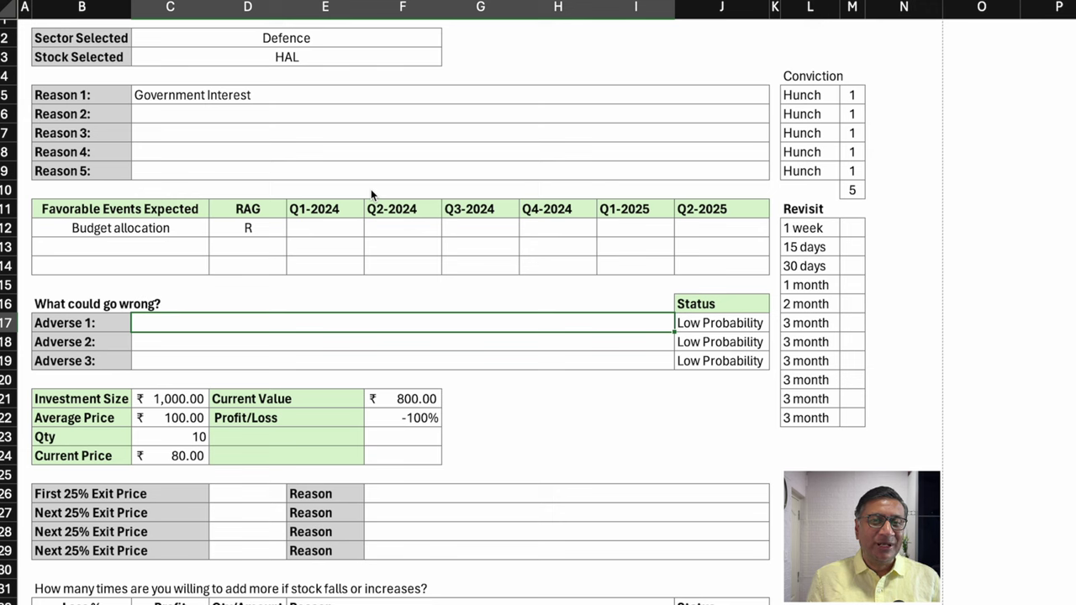
{"action": "key", "text": "Tab"}
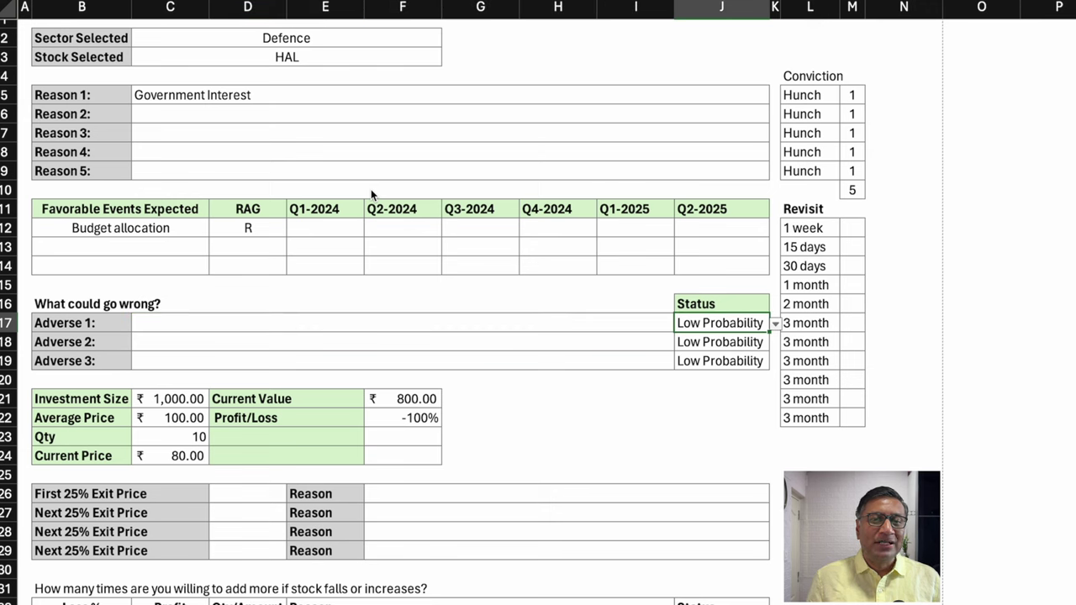
{"action": "left_click", "coordinate": [774, 324]}
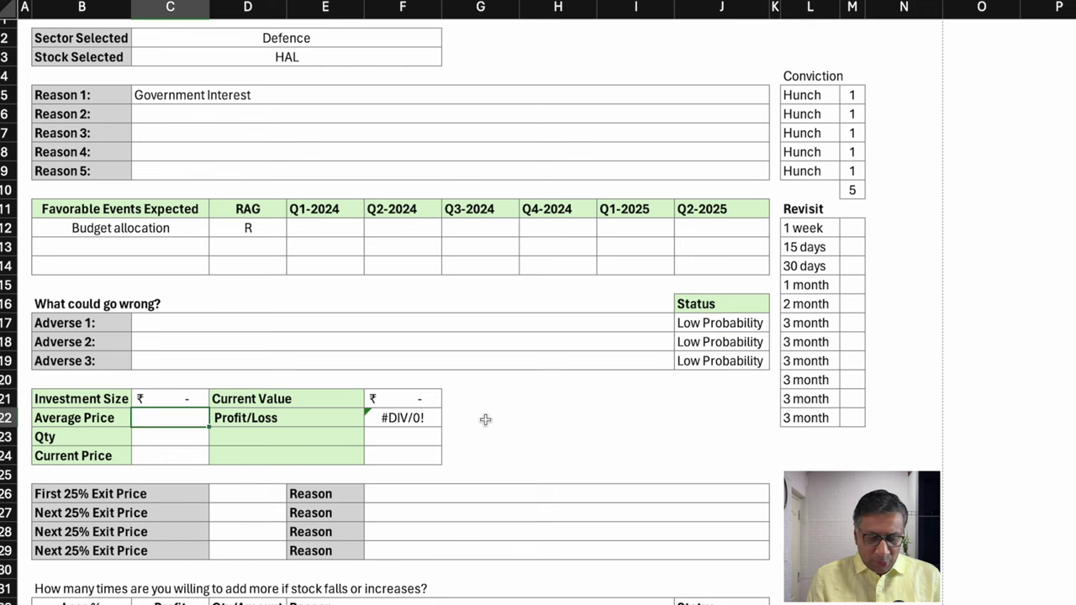
Step: Enter average price 3000, quantity 20 and current price 3300
{"action": "type", "text": "3000"}
{"action": "key", "text": "Return"}
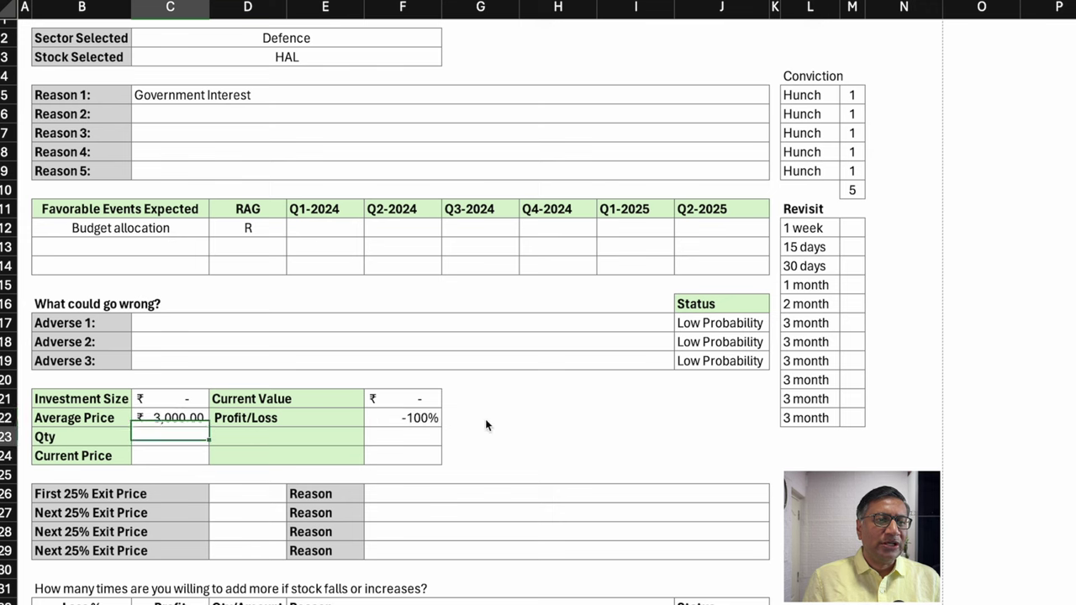
{"action": "type", "text": "20"}
{"action": "key", "text": "Return"}
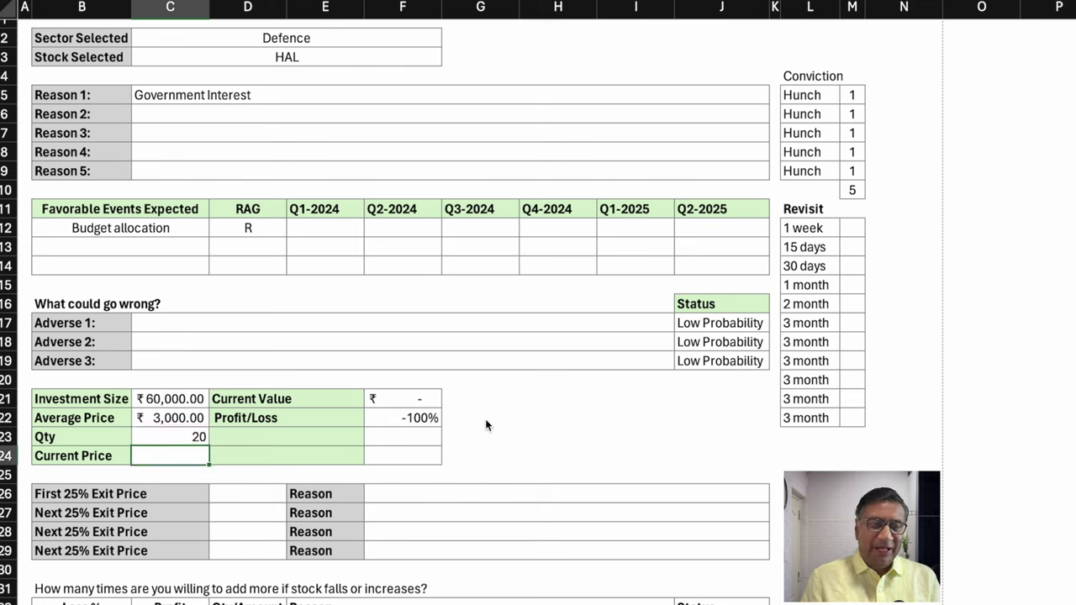
{"action": "type", "text": "3300"}
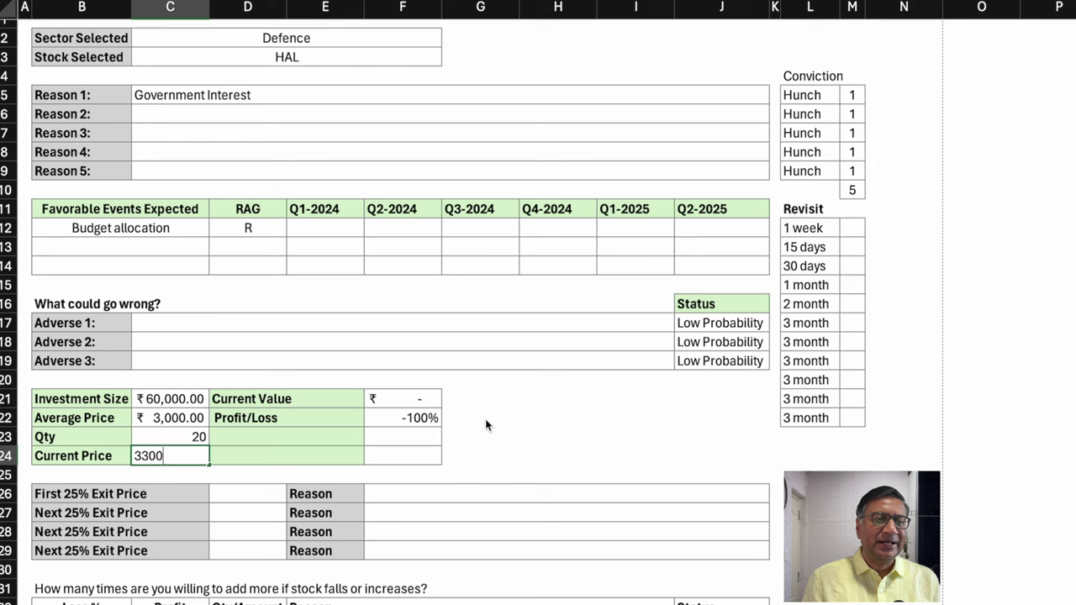
{"action": "key", "text": "Return"}
Step: Review the computed investment values, including the 10% Profit/Loss result
{"action": "key", "text": "Up"}
{"action": "key", "text": "Up"}
{"action": "key", "text": "Right"}
{"action": "key", "text": "Right"}
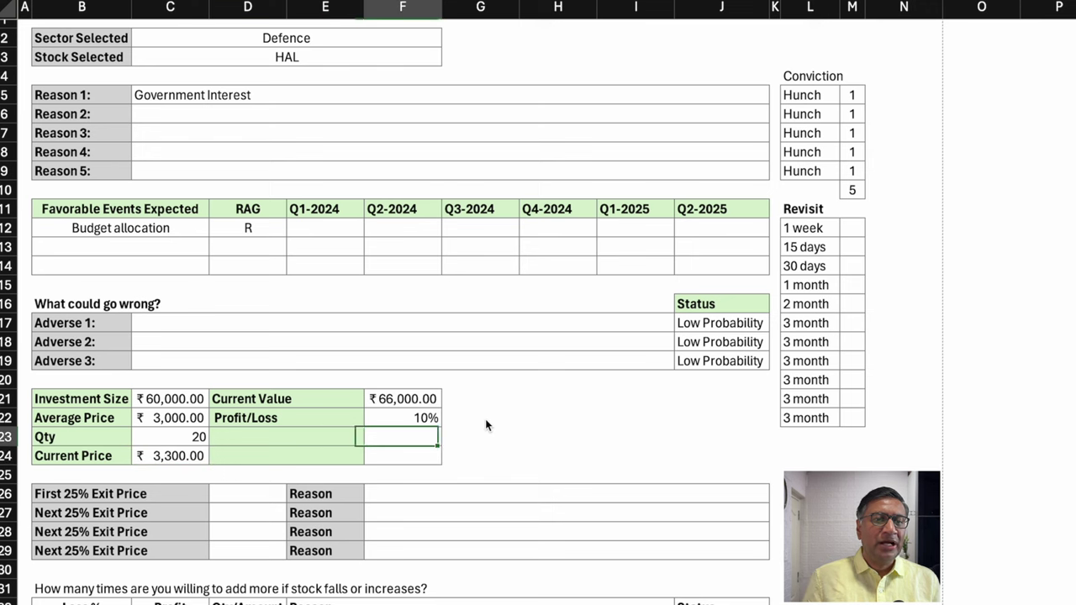
{"action": "key", "text": "Up"}
{"action": "key", "text": "Down"}
{"action": "key", "text": "Left"}
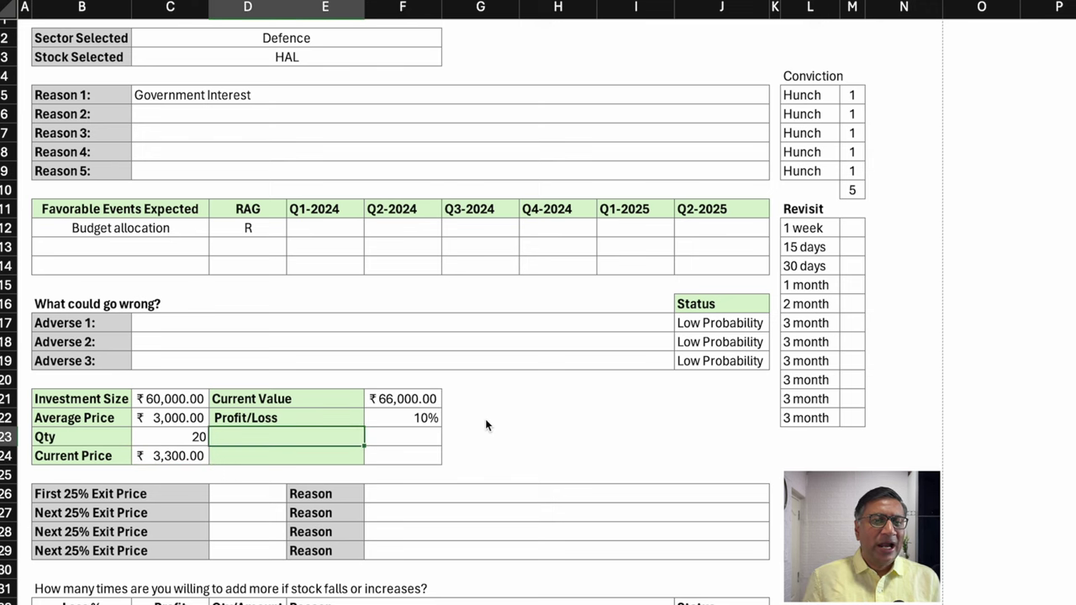
{"action": "key", "text": "shift+Down"}
{"action": "key", "text": "Right"}
{"action": "key", "text": "Right"}
{"action": "key", "text": "Up"}
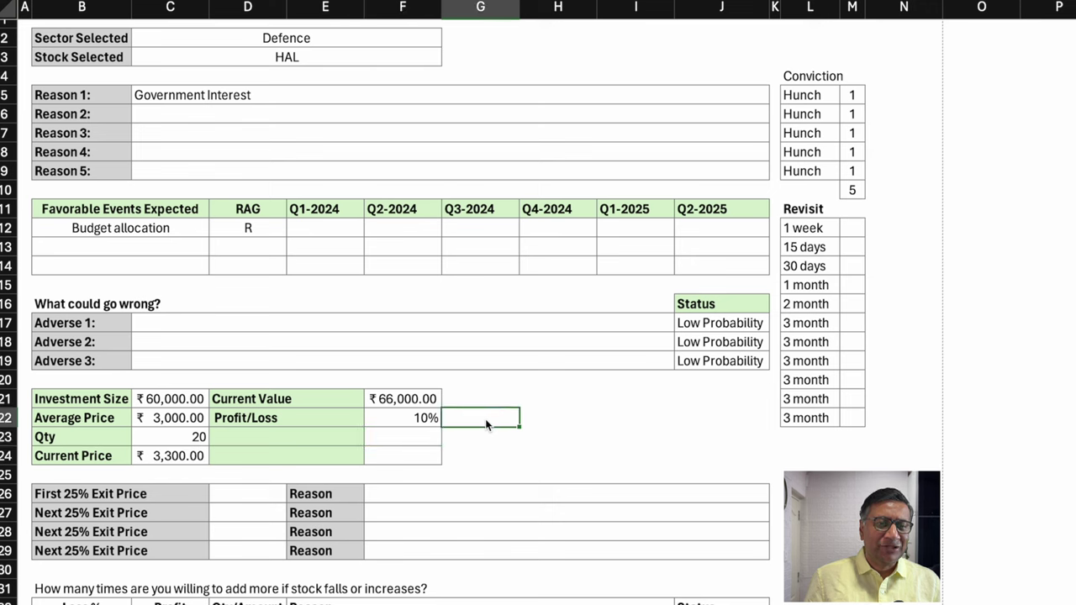
Step: Put 6000 in D26 as the First 25% Exit Price and 'Profit Booking' in F26
{"action": "left_click", "coordinate": [277, 491]}
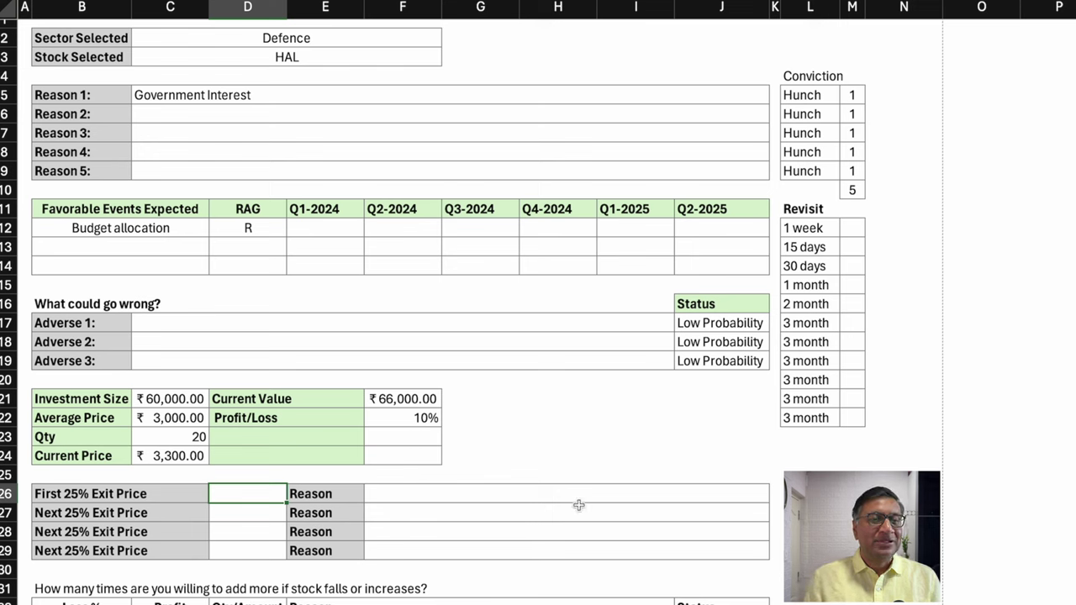
{"action": "type", "text": "6000"}
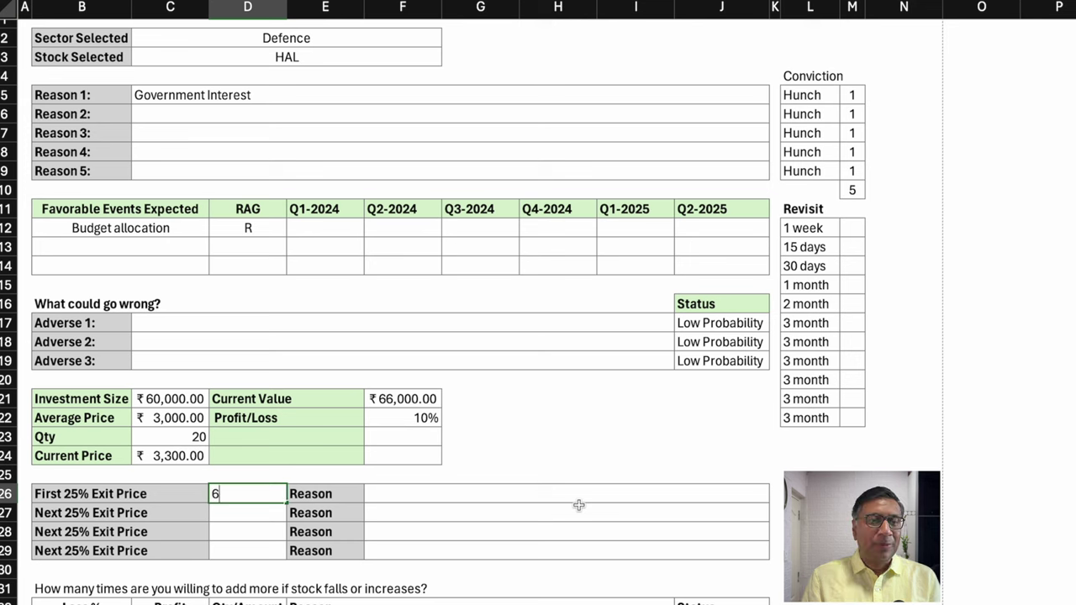
{"action": "left_click", "coordinate": [579, 503]}
{"action": "type", "text": "Profit Booking"}
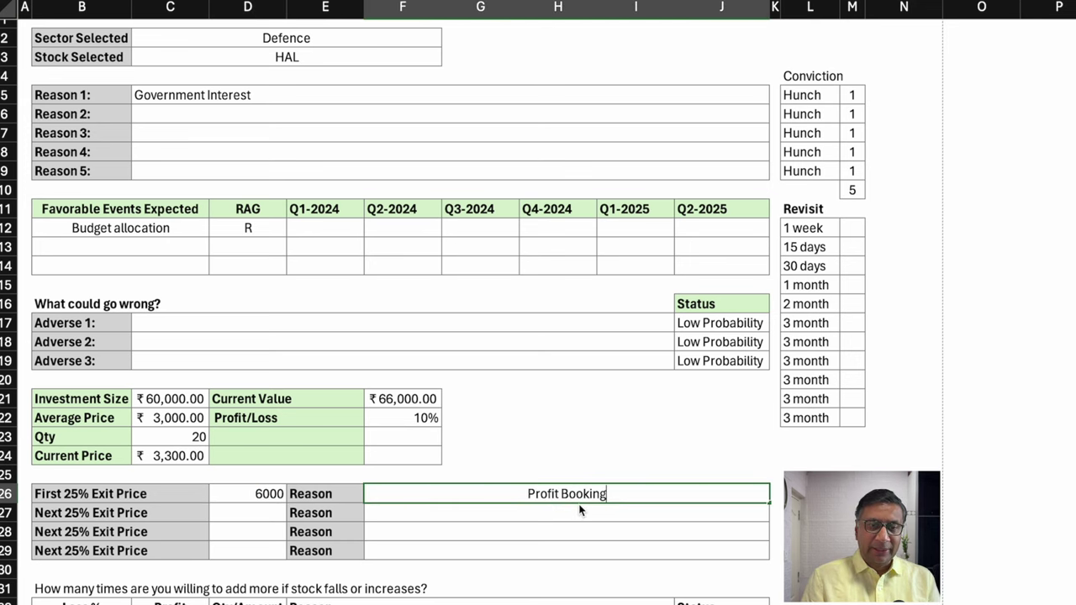
{"action": "key", "text": "Return"}
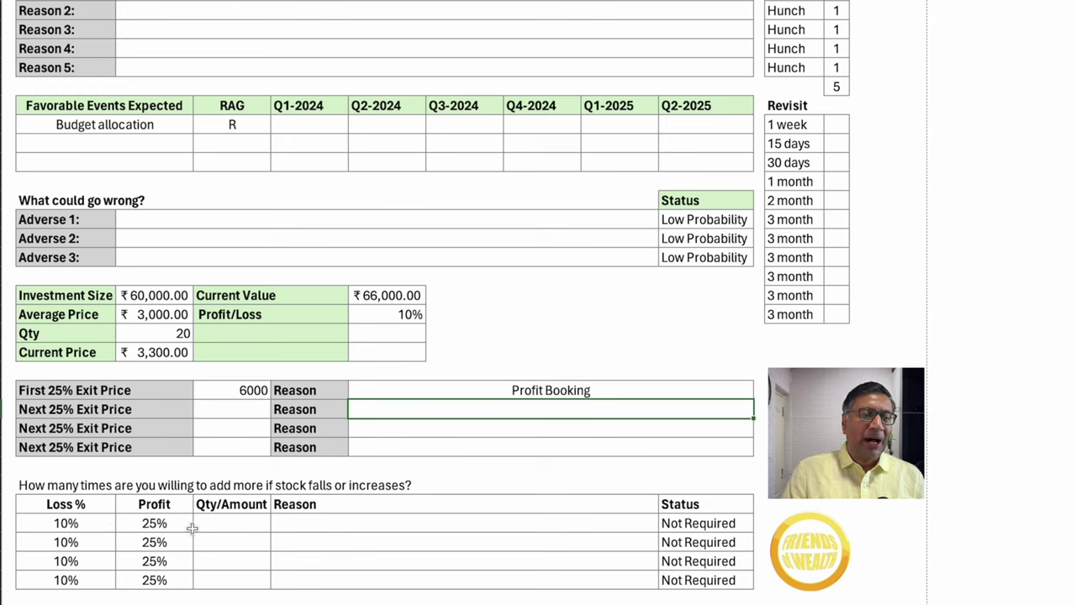
{"action": "left_click", "coordinate": [232, 525]}
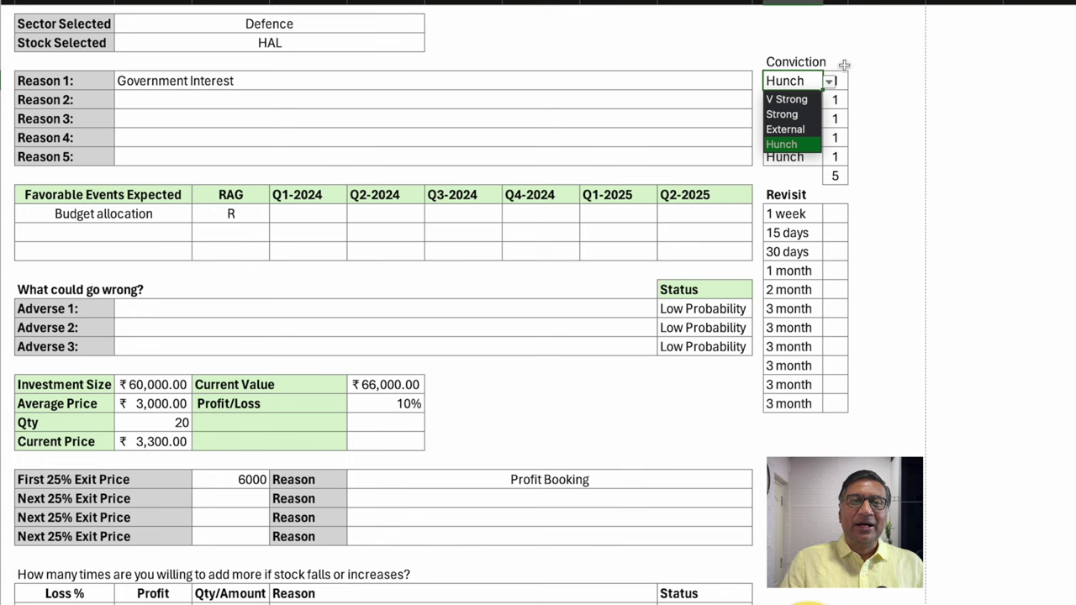
Step: Set the first reason's conviction to External via the dropdown, giving it a score of 2
{"action": "left_click", "coordinate": [828, 82]}
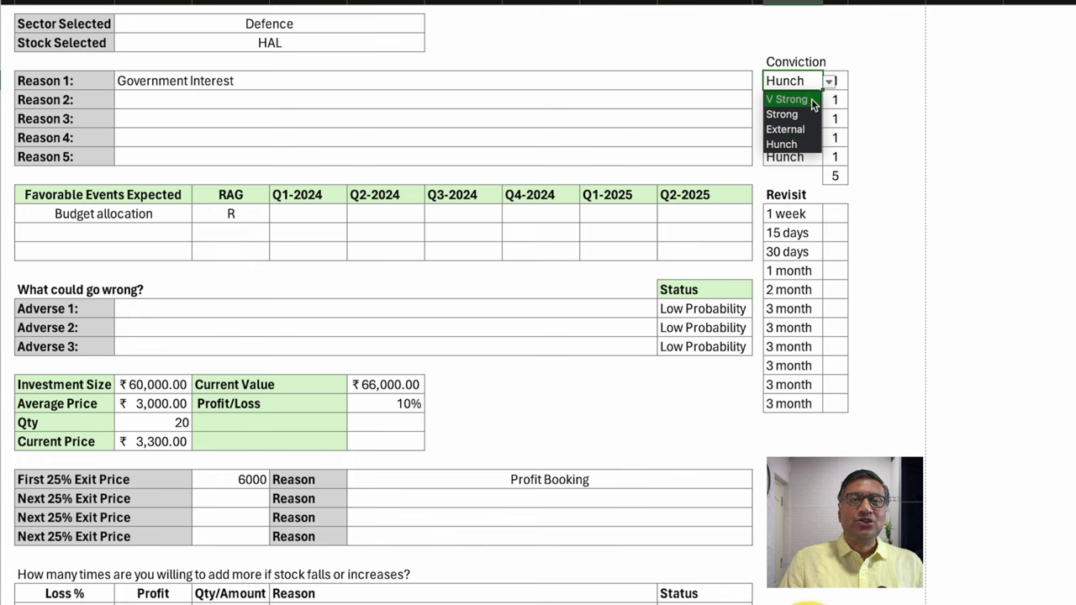
{"action": "left_click", "coordinate": [811, 98]}
{"action": "left_click", "coordinate": [828, 82]}
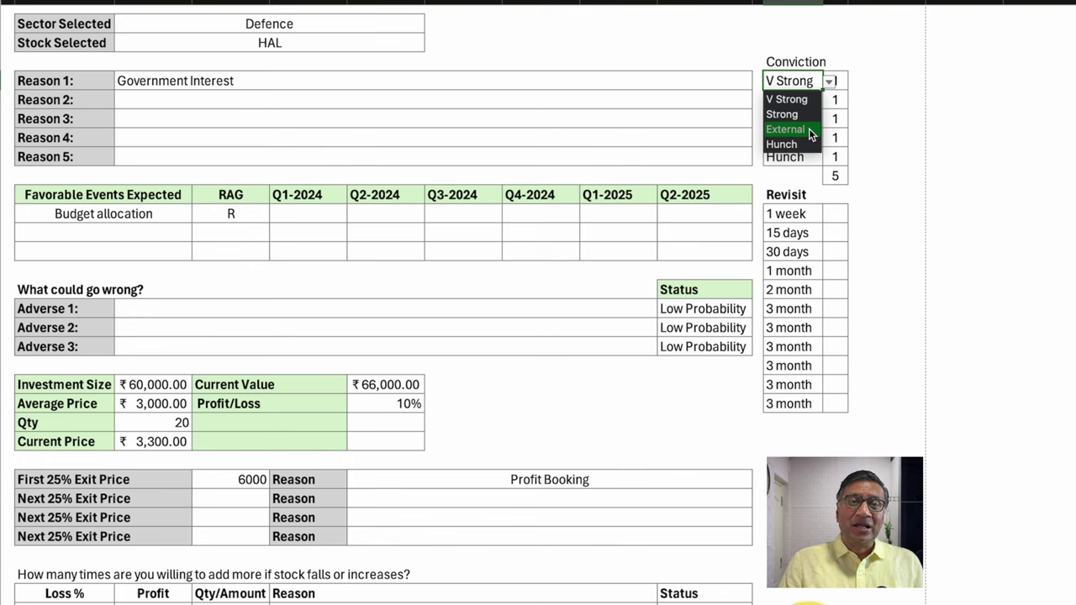
{"action": "left_click", "coordinate": [786, 130]}
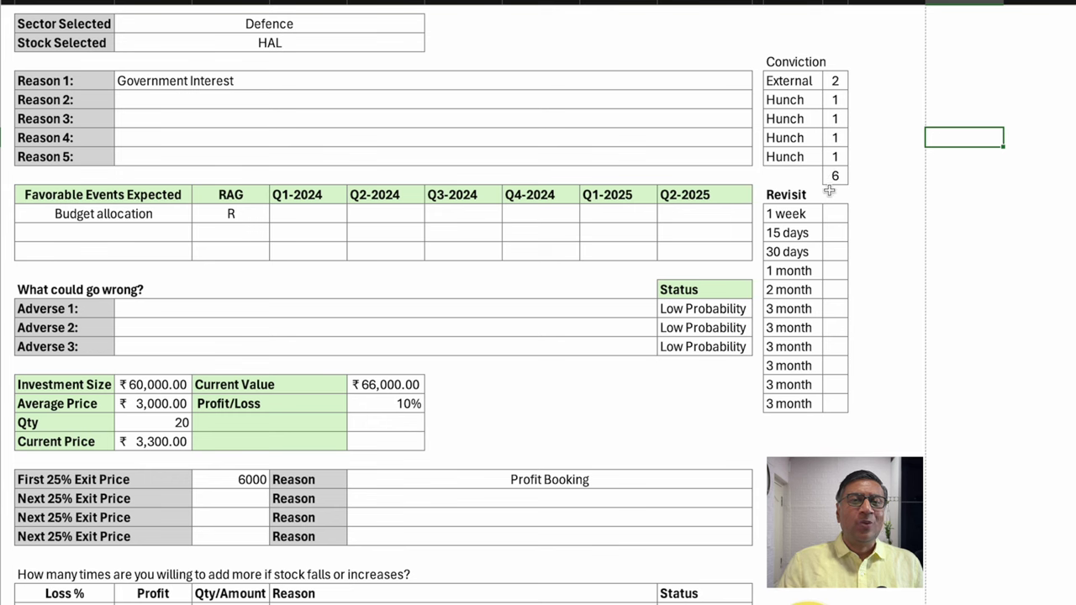
Step: Select ranges in the Revisit column, including the 1 week to 30 days periods
{"action": "left_click_drag", "start_coordinate": [795, 213], "coordinate": [805, 404]}
{"action": "left_click", "coordinate": [887, 251]}
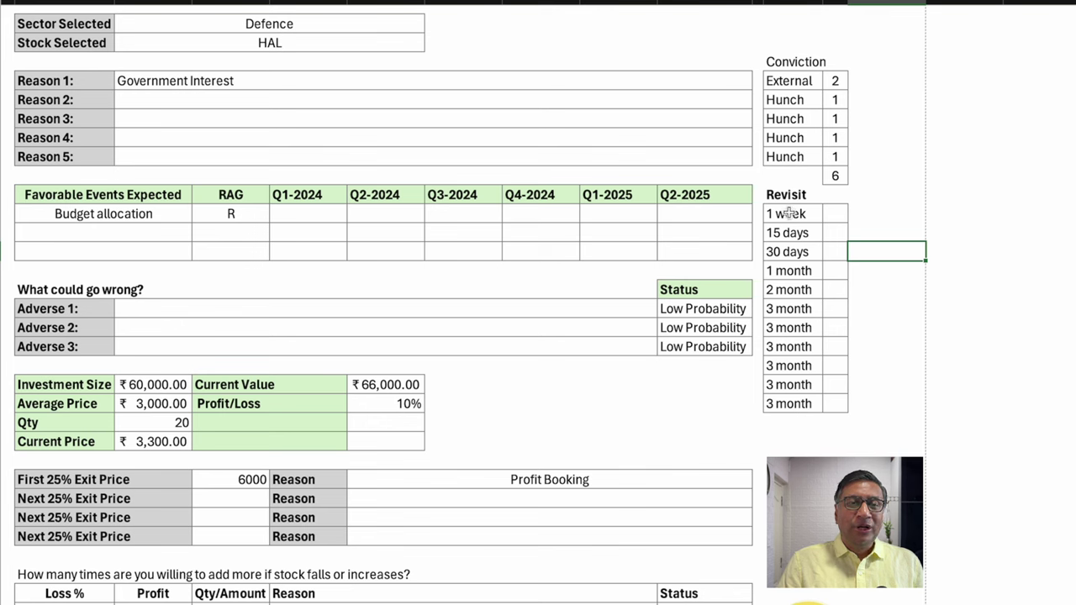
{"action": "left_click_drag", "start_coordinate": [790, 213], "coordinate": [799, 252]}
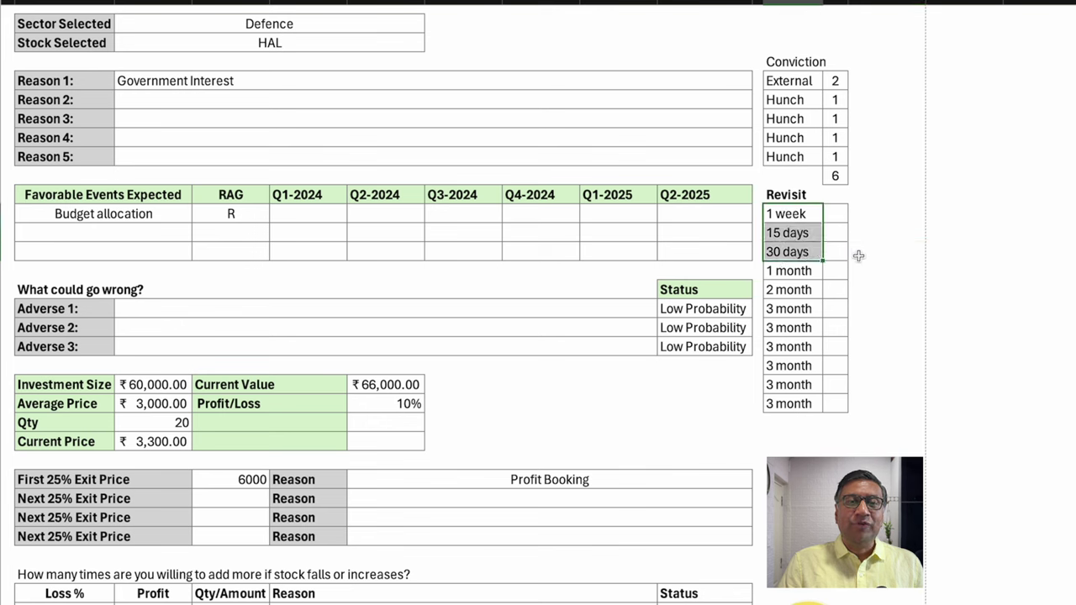
{"action": "left_click_drag", "start_coordinate": [835, 307], "coordinate": [837, 344]}
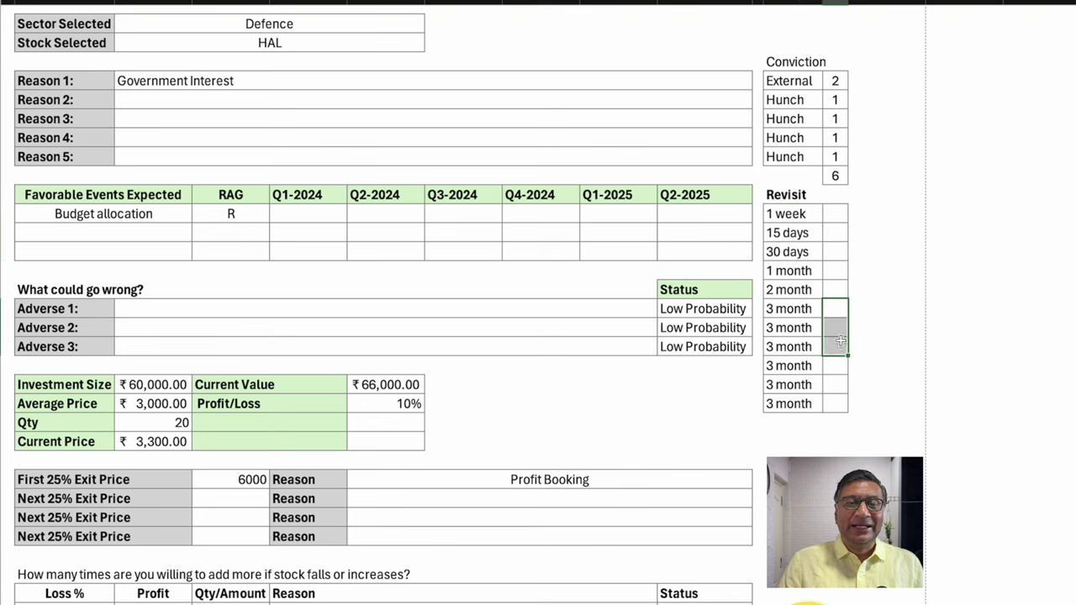